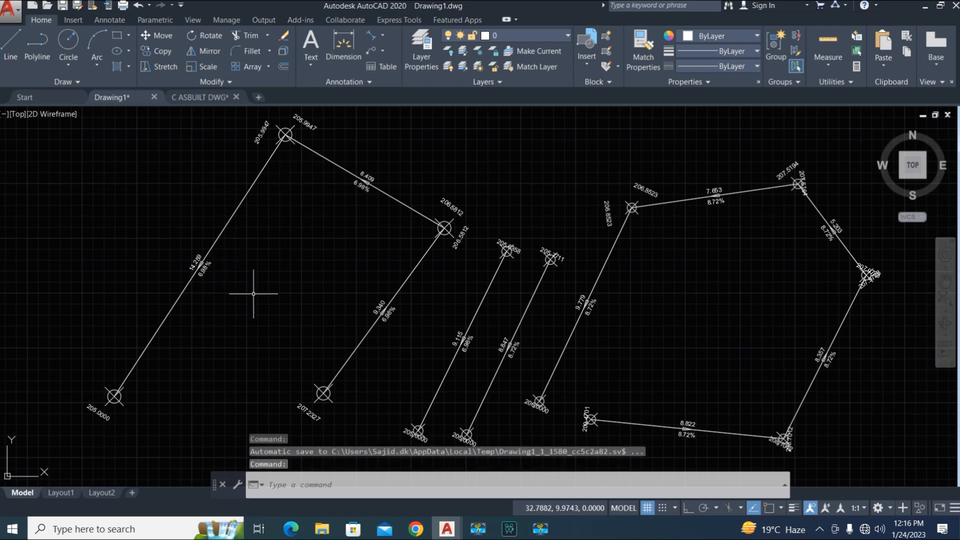
{"action": "middle_click_drag", "start_coordinate": [255, 295], "coordinate": [299, 290]}
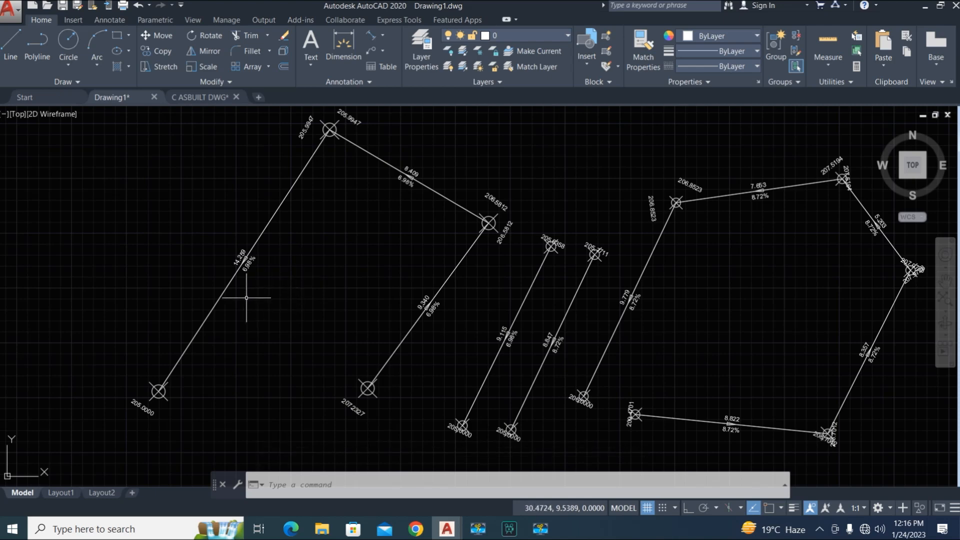
{"action": "mouse_move", "coordinate": [216, 327]}
{"action": "middle_mouse_down"}
{"action": "mouse_move", "coordinate": [349, 336]}
{"action": "mouse_move", "coordinate": [349, 395]}
{"action": "mouse_move", "coordinate": [314, 313]}
{"action": "middle_mouse_up"}
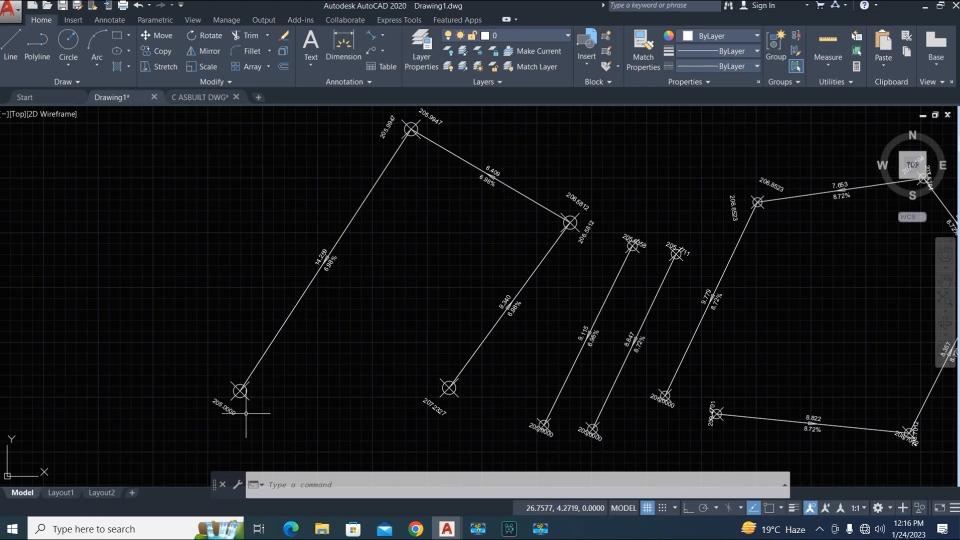
{"action": "middle_click_drag", "start_coordinate": [593, 299], "coordinate": [433, 300]}
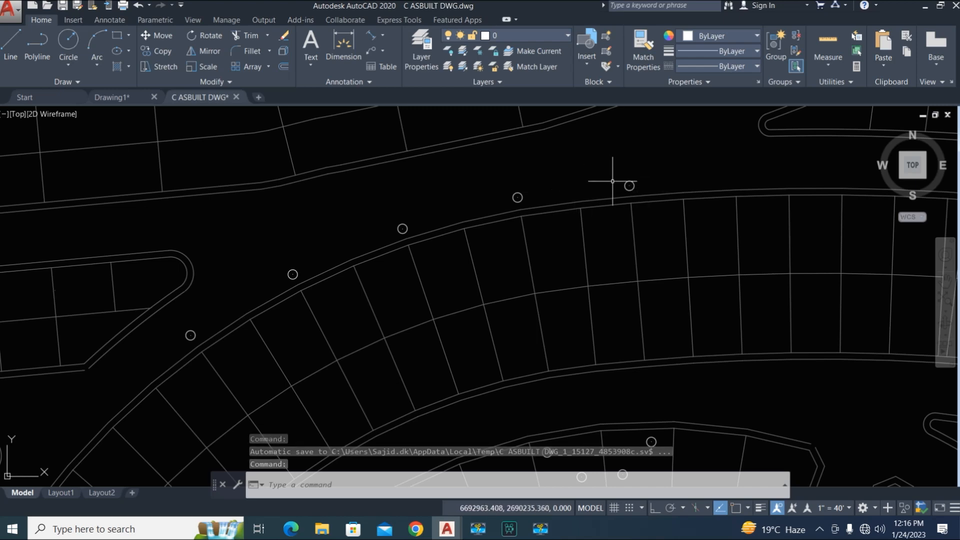
{"action": "middle_click_drag", "start_coordinate": [350, 188], "coordinate": [354, 205]}
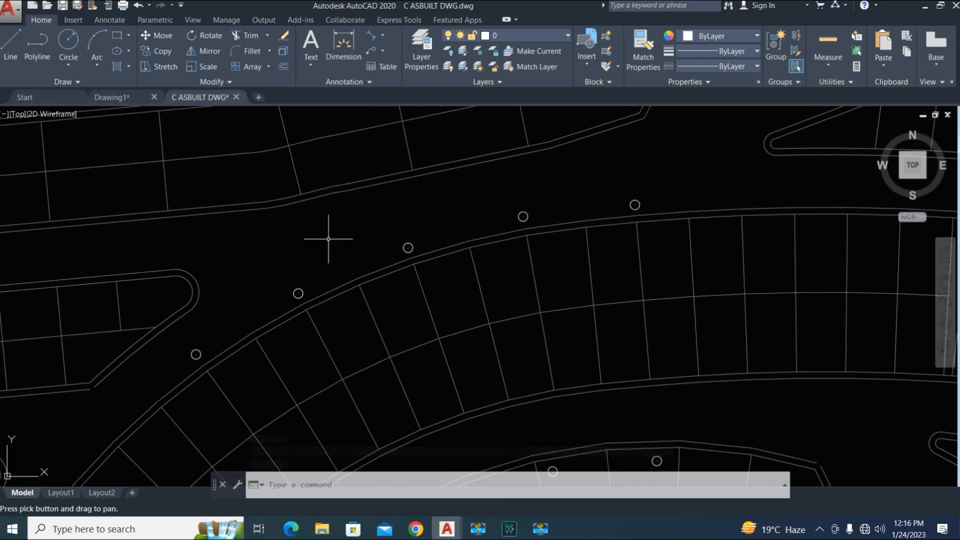
Switch back to Drawing1 and erase all existing polylines, points and their elevation and slope labels.
{"action": "left_click", "coordinate": [114, 97]}
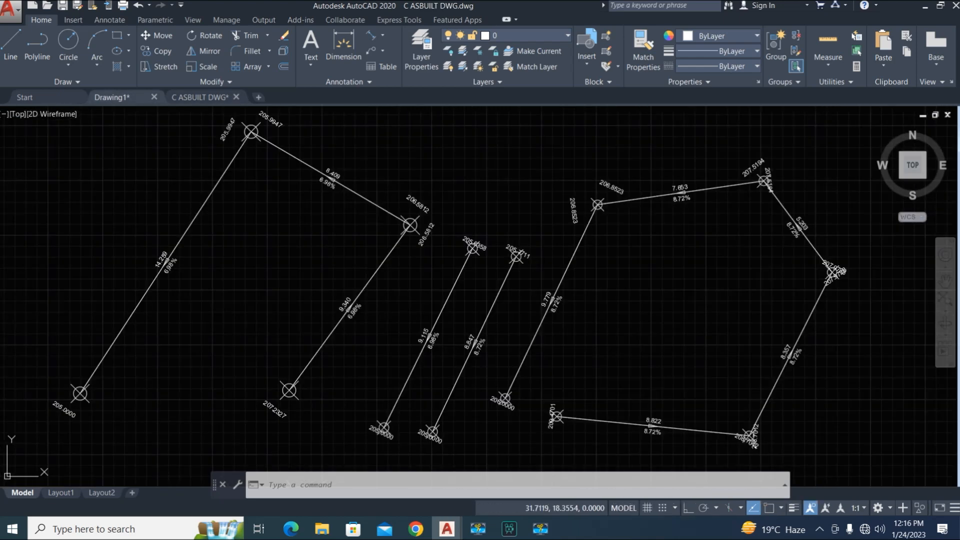
{"action": "mouse_move", "coordinate": [805, 421]}
{"action": "middle_mouse_down"}
{"action": "mouse_move", "coordinate": [802, 398]}
{"action": "mouse_move", "coordinate": [789, 394]}
{"action": "middle_mouse_up"}
{"action": "scroll", "coordinate": [813, 429], "scroll_direction": "down", "scroll_amount": 2}
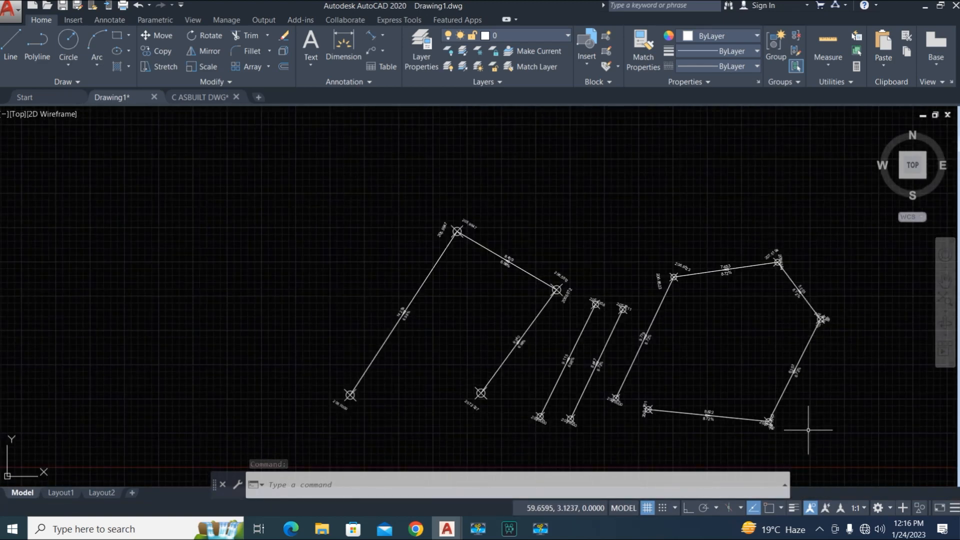
{"action": "left_click", "coordinate": [830, 444]}
{"action": "left_click", "coordinate": [272, 166]}
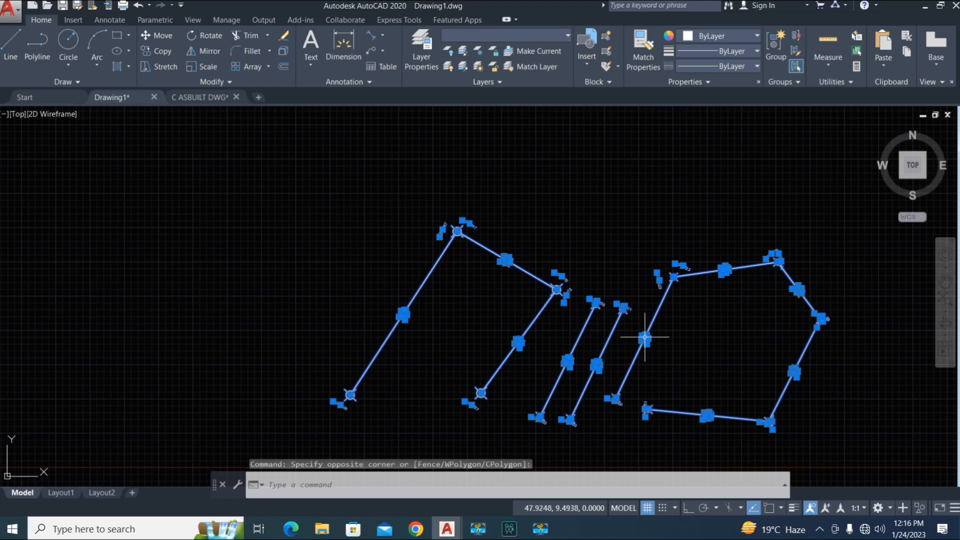
{"action": "scroll", "coordinate": [794, 373], "scroll_direction": "up", "scroll_amount": 2}
{"action": "middle_click_drag", "start_coordinate": [615, 322], "coordinate": [591, 314]}
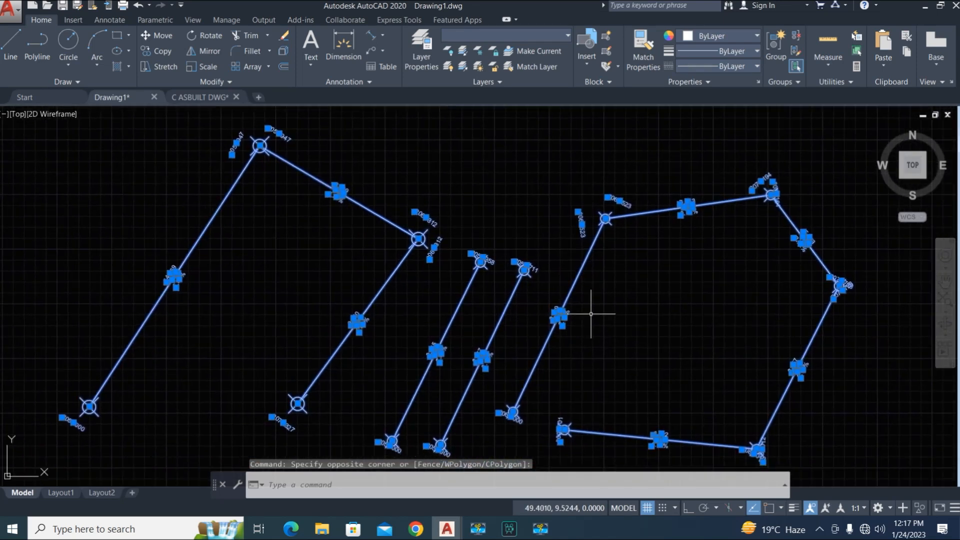
{"action": "key", "text": "Delete"}
{"action": "middle_click_drag", "start_coordinate": [433, 312], "coordinate": [413, 320]}
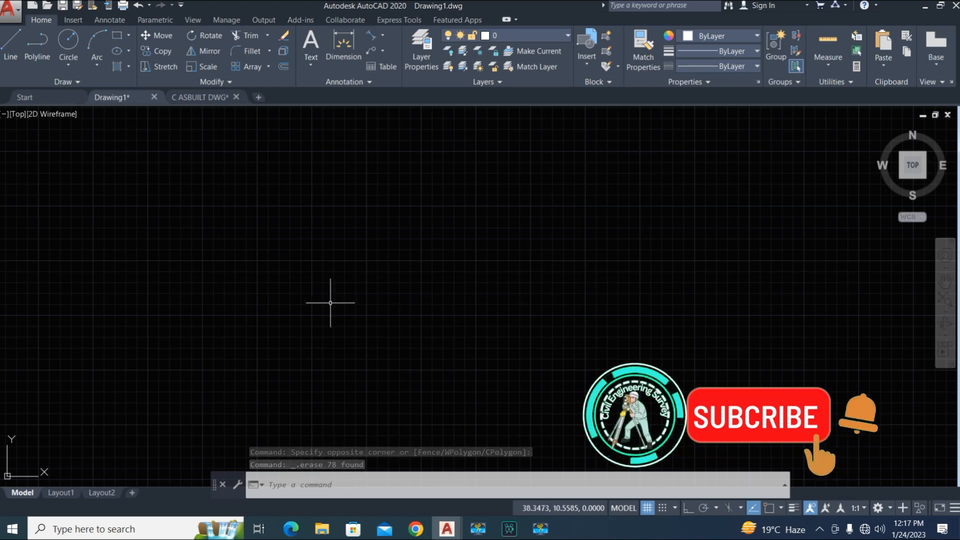
Load the 3dpolyc and grade routines from the 2lispgr folder with APPLOAD and close the dialog.
{"action": "type", "text": "AP"}
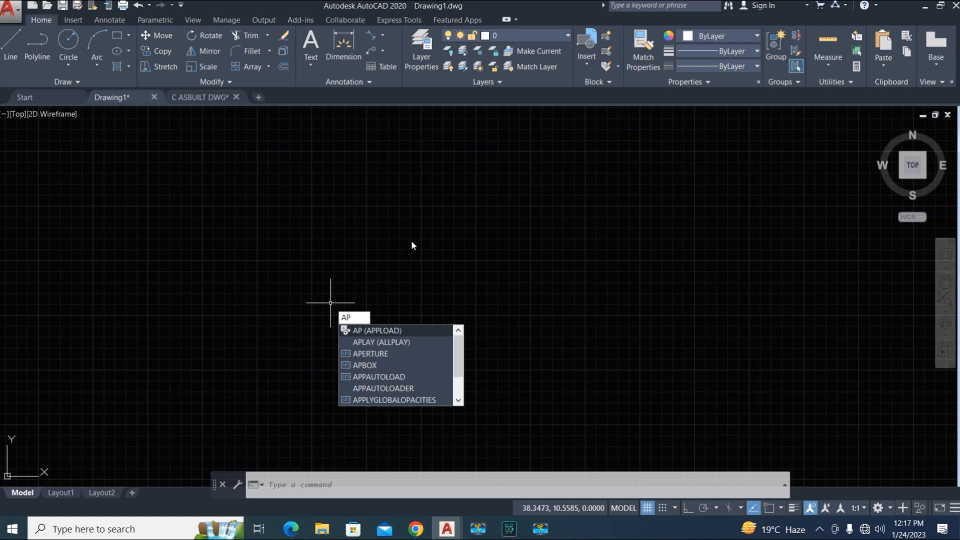
{"action": "key", "text": "space"}
{"action": "left_click", "coordinate": [372, 158]}
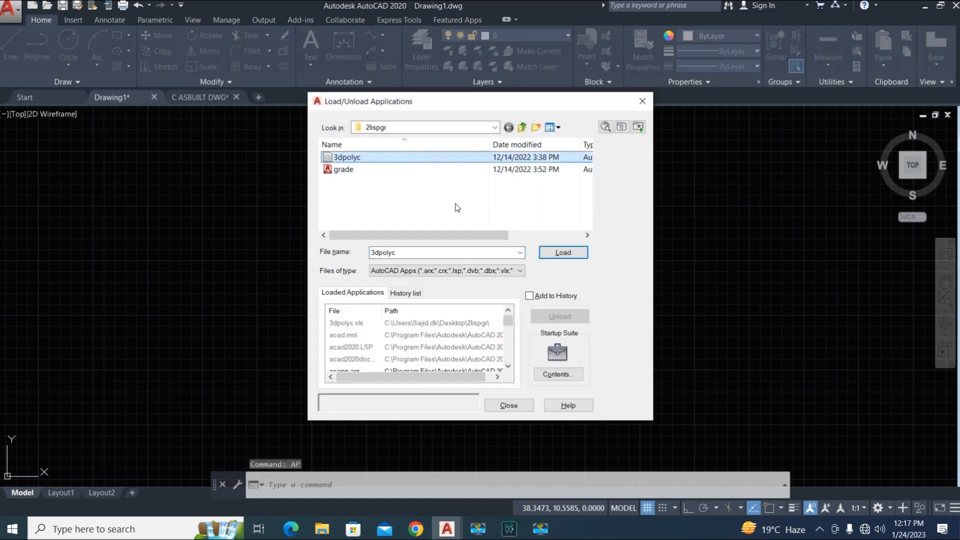
{"action": "left_click", "coordinate": [345, 170]}
{"action": "left_click", "coordinate": [567, 256]}
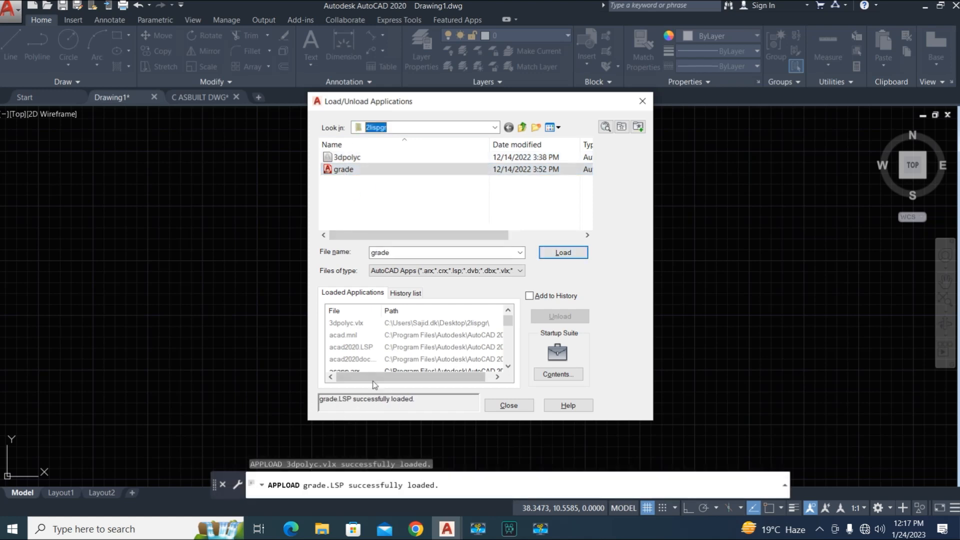
{"action": "left_click", "coordinate": [508, 406]}
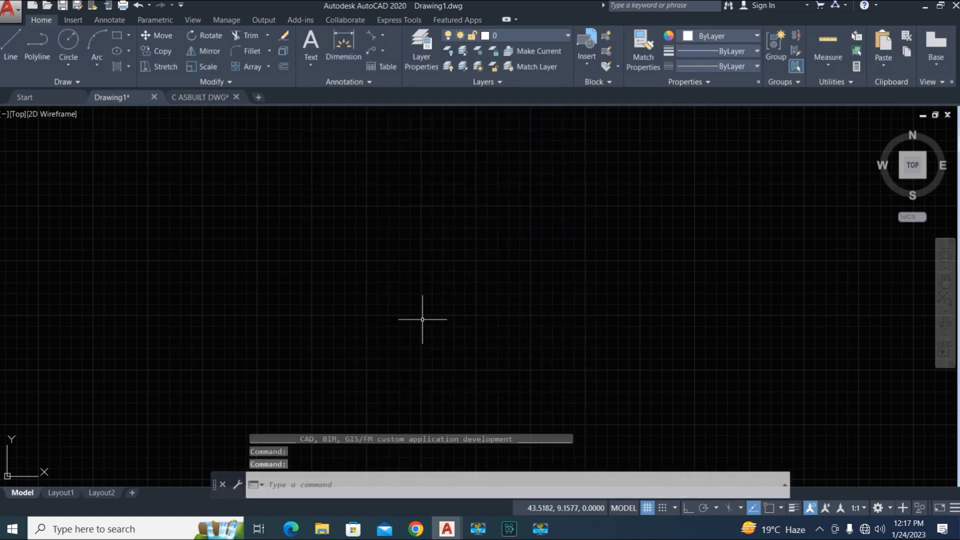
{"action": "middle_click_drag", "start_coordinate": [411, 293], "coordinate": [414, 306]}
{"action": "mouse_move", "coordinate": [282, 308]}
{"action": "middle_mouse_down"}
{"action": "mouse_move", "coordinate": [332, 300]}
{"action": "mouse_move", "coordinate": [318, 324]}
{"action": "middle_mouse_up"}
{"action": "left_click", "coordinate": [308, 286]}
{"action": "middle_click_drag", "start_coordinate": [423, 316], "coordinate": [404, 313]}
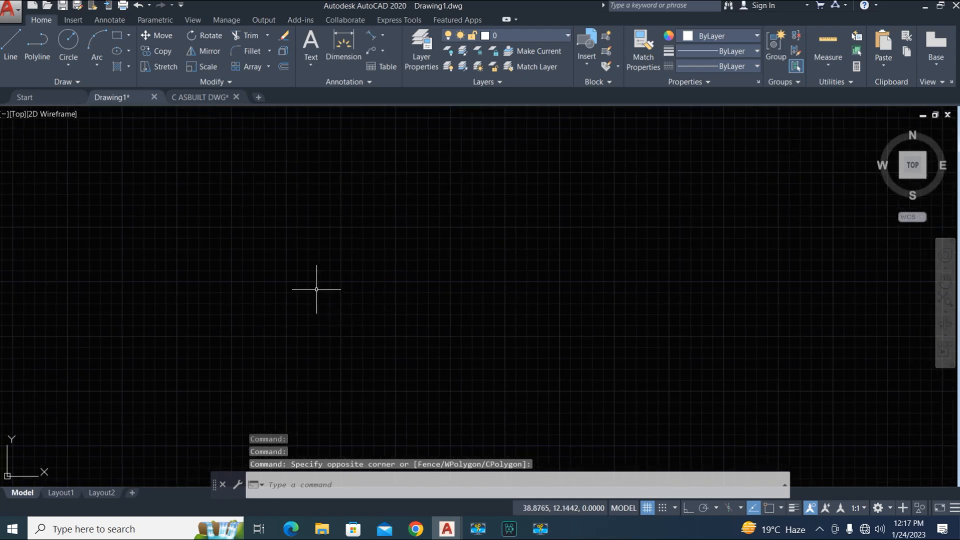
Start a 3DPOLYS polyline with an initial elevation of 205 and a common slope of 4 degrees.
{"action": "type", "text": "3D"}
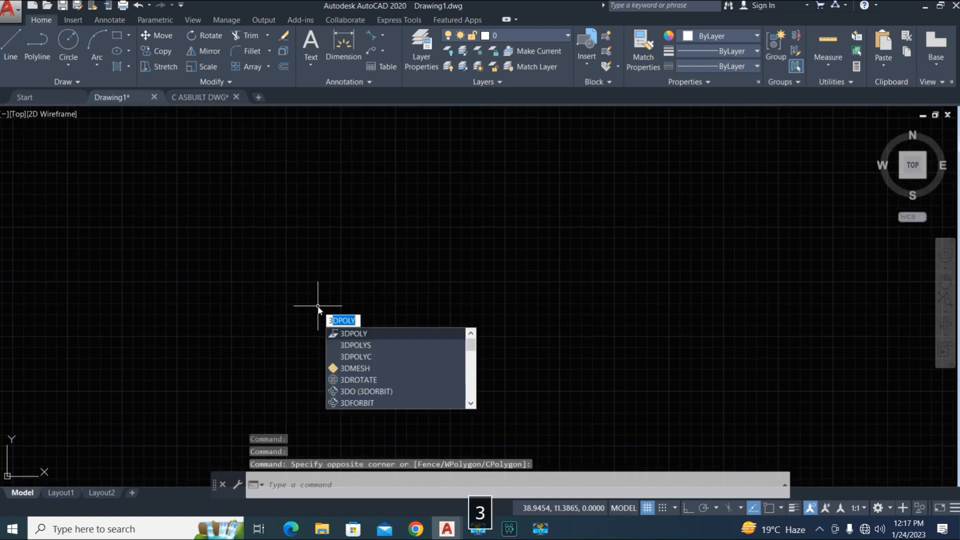
{"action": "type", "text": "P"}
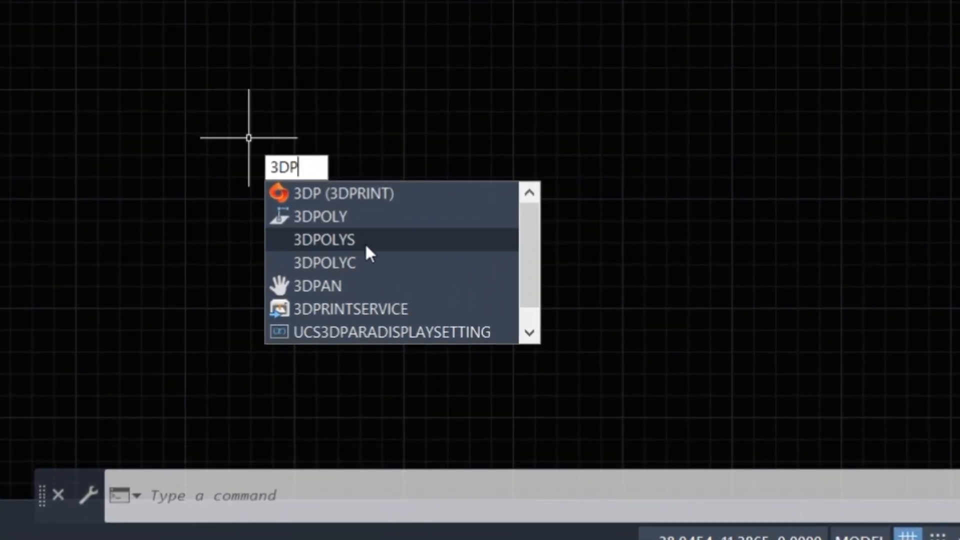
{"action": "left_click", "coordinate": [364, 244]}
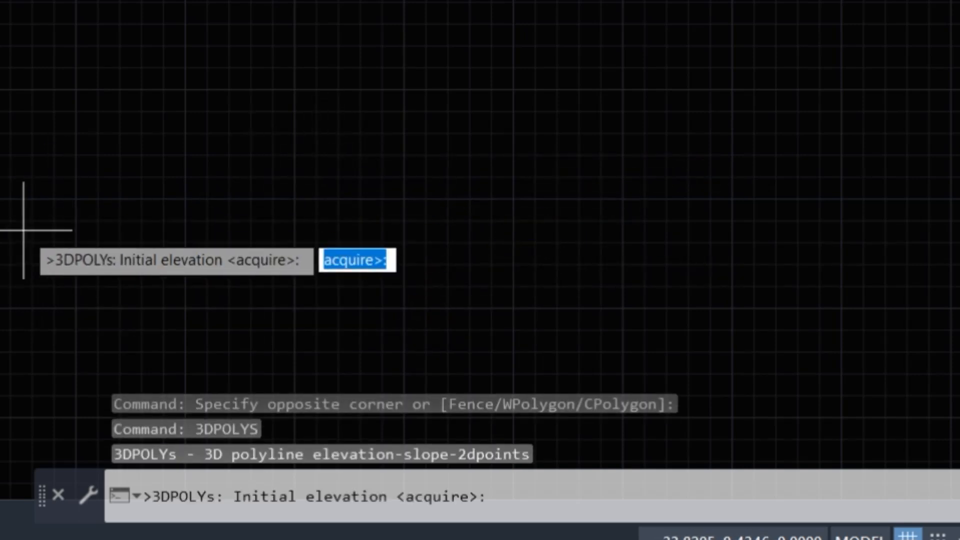
{"action": "type", "text": "205"}
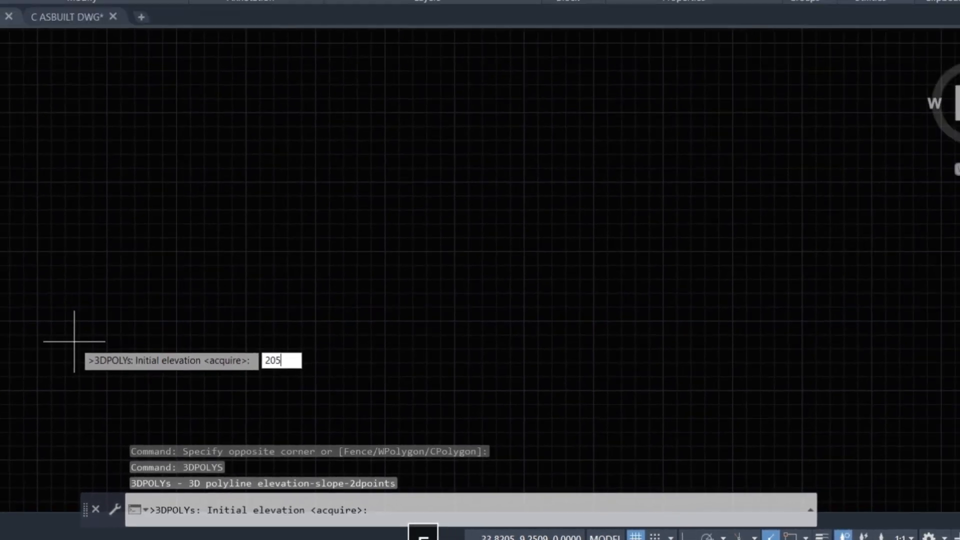
{"action": "key", "text": "Return"}
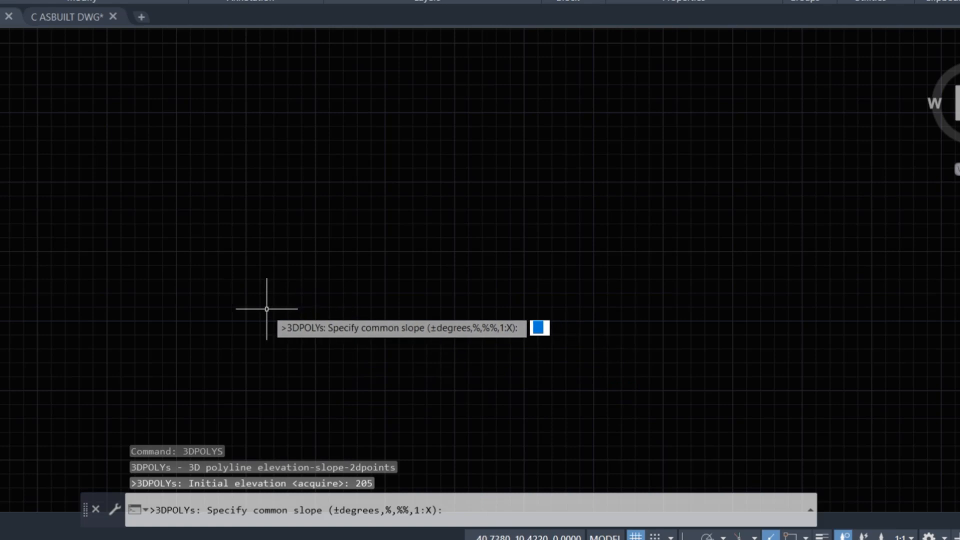
{"action": "key", "text": "Return"}
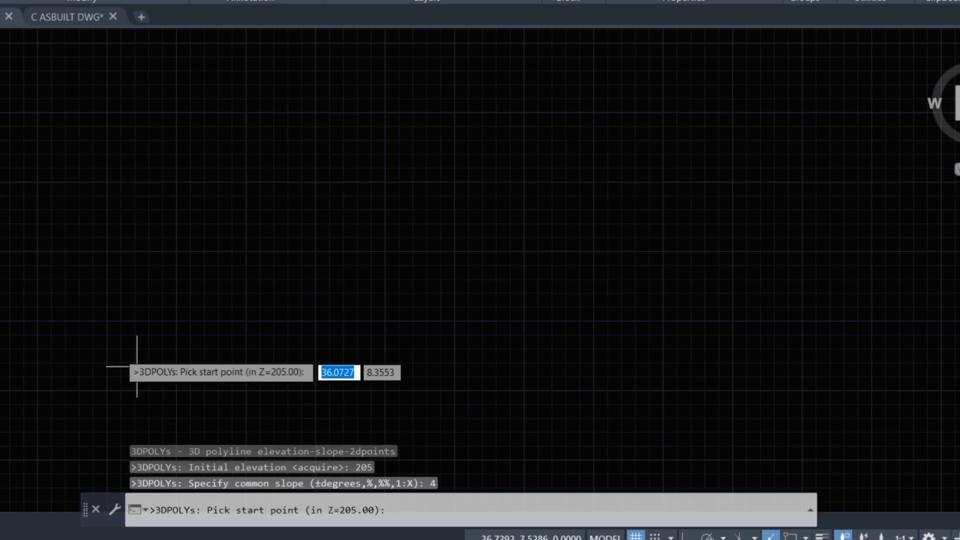
Draw an open four-segment polyline running steeply up, horizontally across, down, and back toward the lower left, and finish it.
{"action": "left_click", "coordinate": [93, 364]}
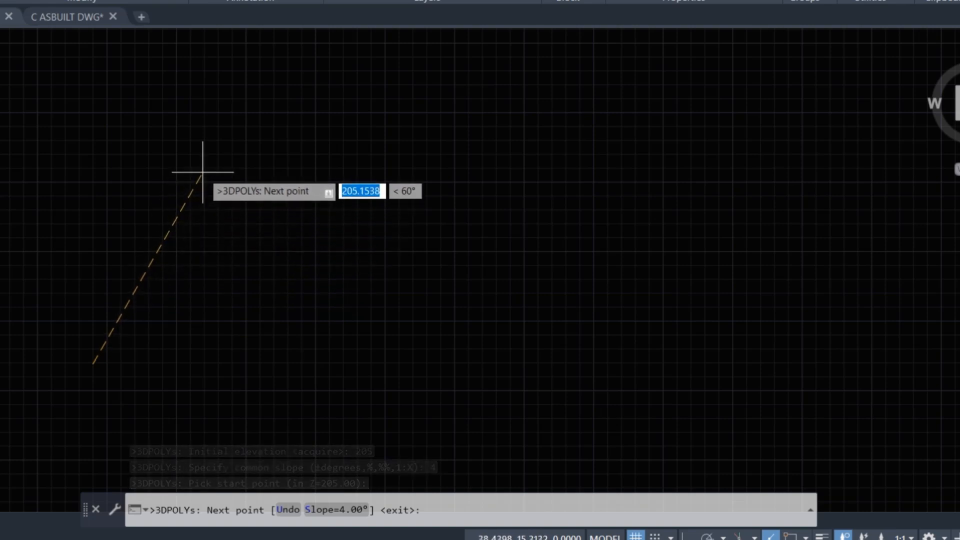
{"action": "left_click", "coordinate": [216, 137]}
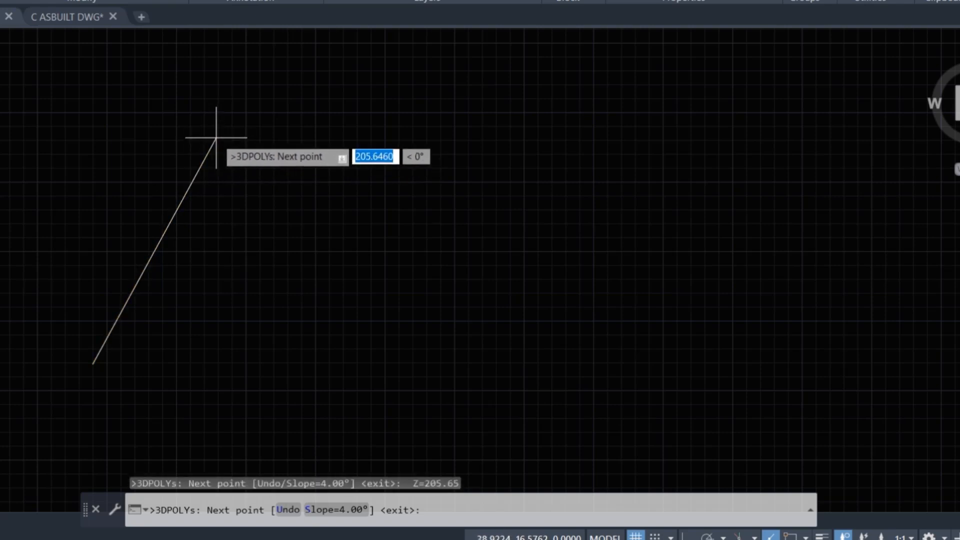
{"action": "left_click", "coordinate": [476, 133]}
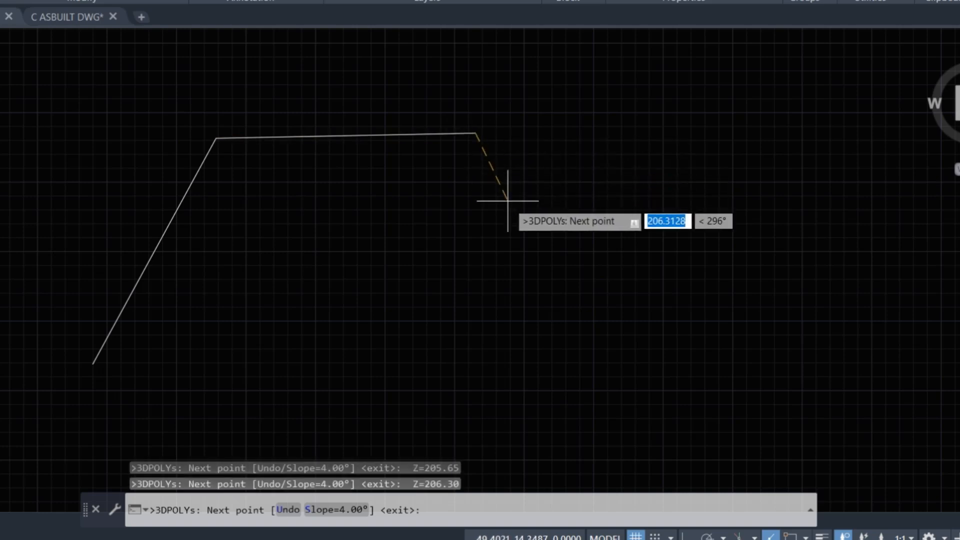
{"action": "left_click", "coordinate": [520, 289]}
{"action": "left_click", "coordinate": [249, 400]}
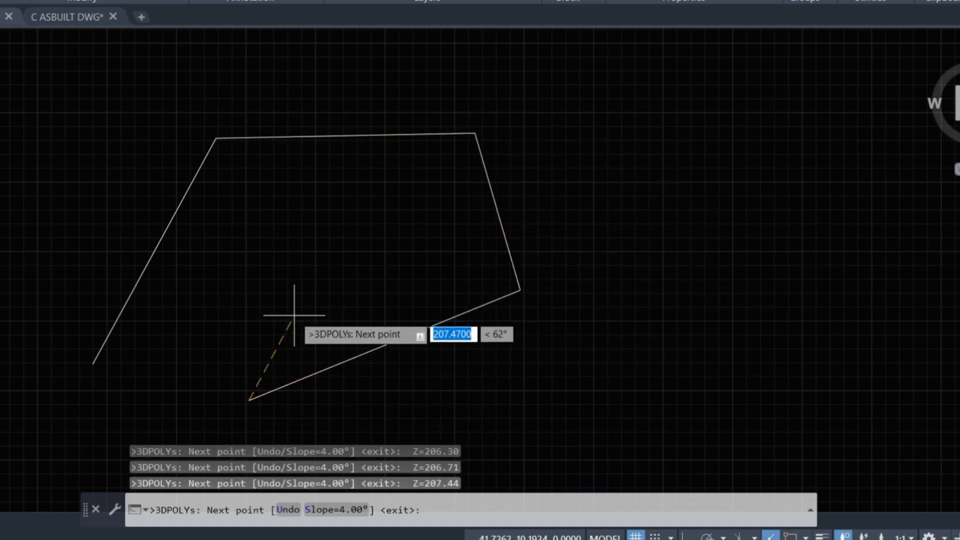
{"action": "key", "text": "Return"}
Place a point with the POINT command on the polyline's start vertex, using the Endpoint snap.
{"action": "scroll", "coordinate": [149, 225], "scroll_direction": "up", "scroll_amount": 2}
{"action": "scroll", "coordinate": [201, 223], "scroll_direction": "down", "scroll_amount": 2}
{"action": "middle_click_drag", "start_coordinate": [261, 262], "coordinate": [181, 258]}
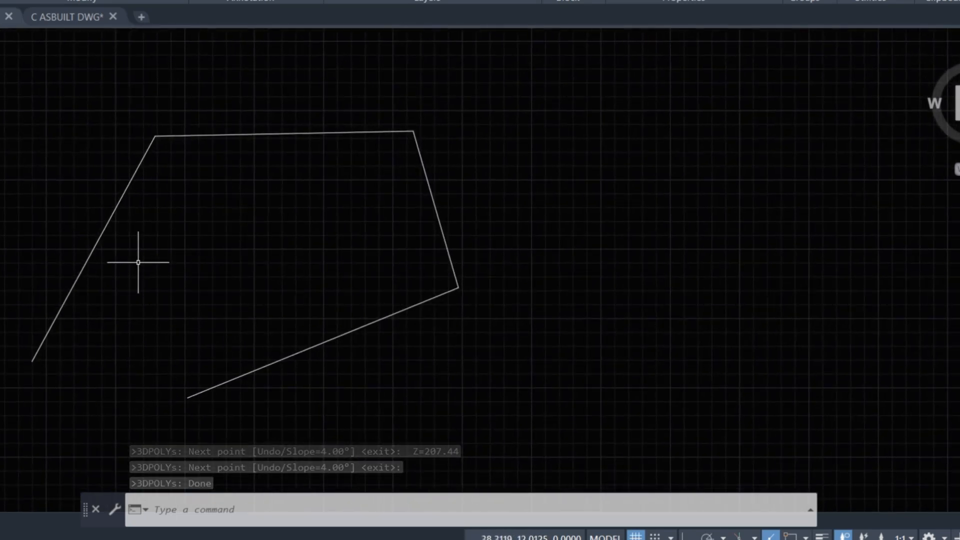
{"action": "type", "text": "P"}
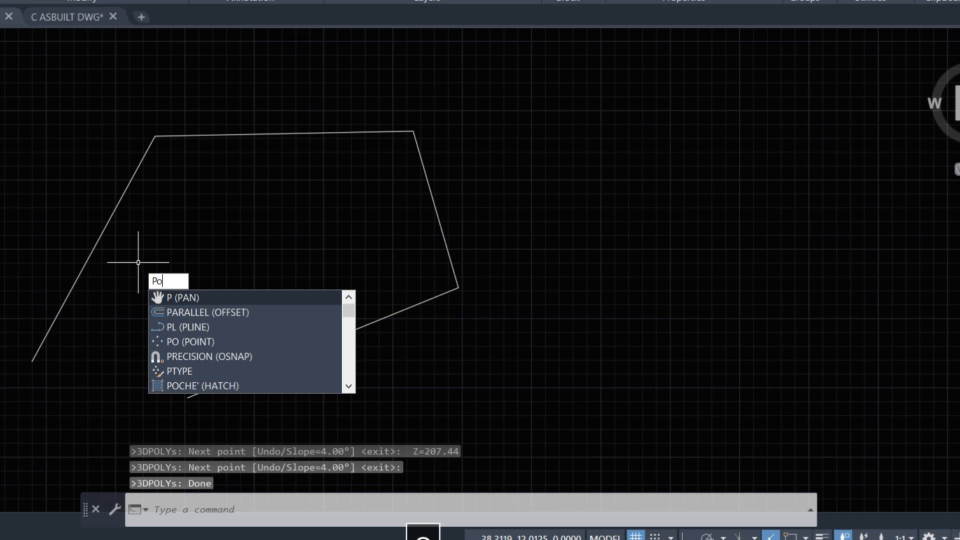
{"action": "type", "text": "o"}
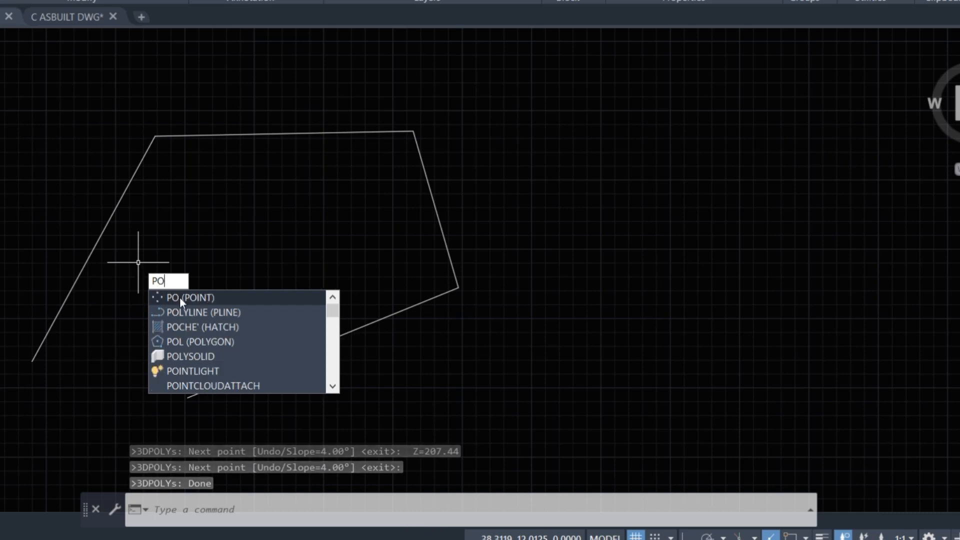
{"action": "key", "text": "Return"}
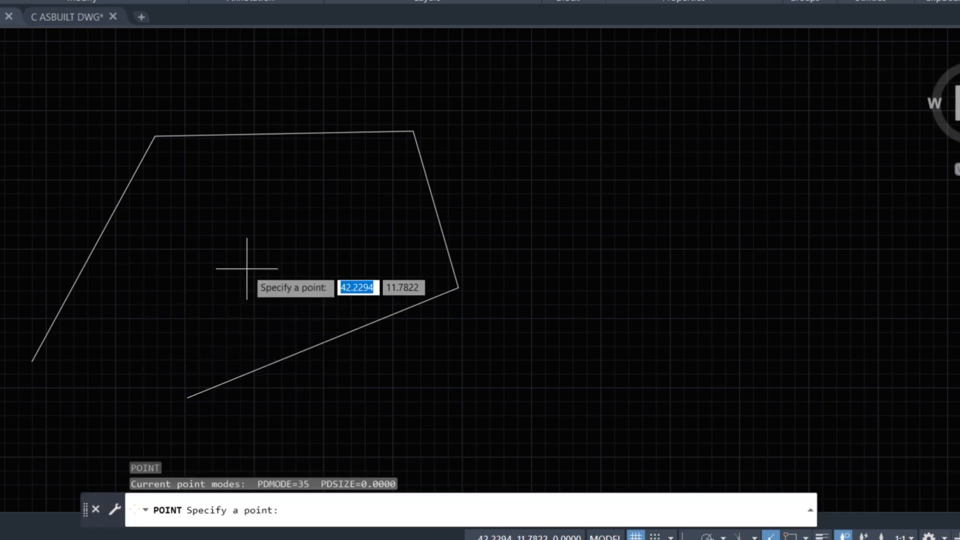
{"action": "right_click", "coordinate": [32, 361], "text": "shift"}
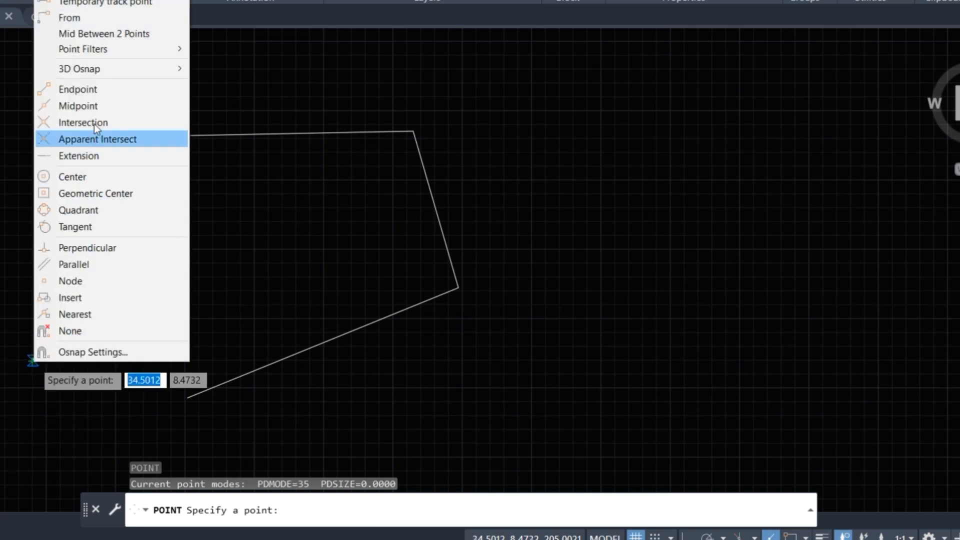
{"action": "left_click", "coordinate": [77, 89]}
{"action": "left_click", "coordinate": [44, 337]}
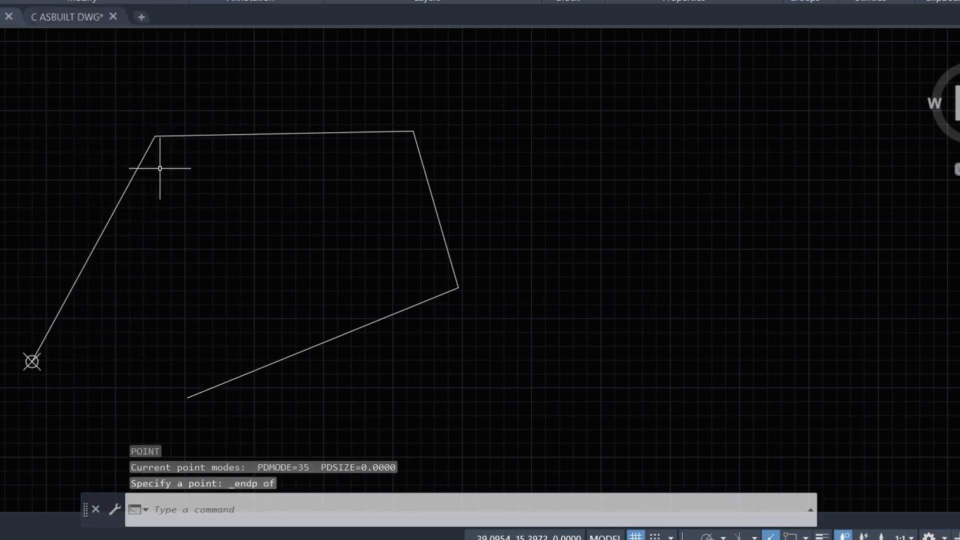
Place points on the polyline's second and third vertices, the two upper corners, using the Endpoint snap.
{"action": "key", "text": "Return"}
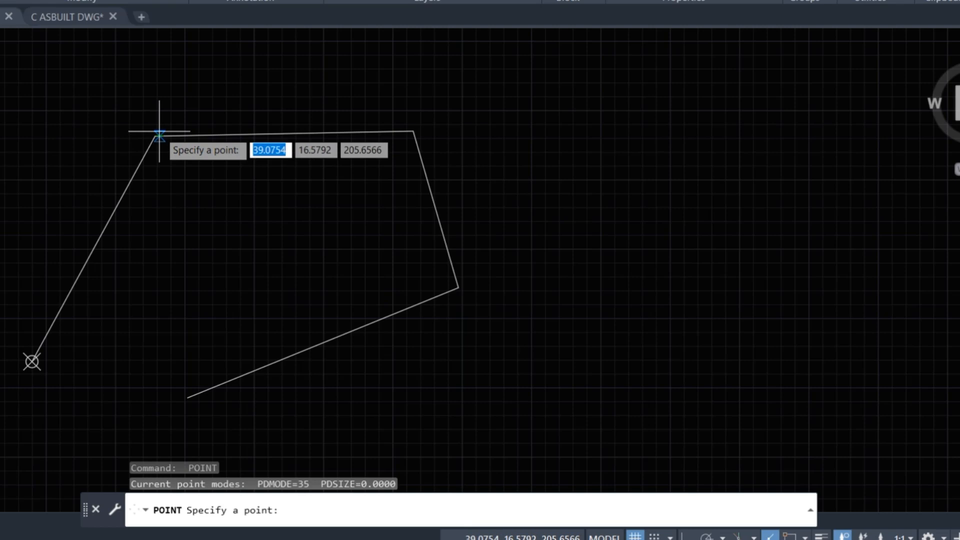
{"action": "right_click", "coordinate": [160, 133], "text": "shift"}
{"action": "left_click", "coordinate": [220, 231]}
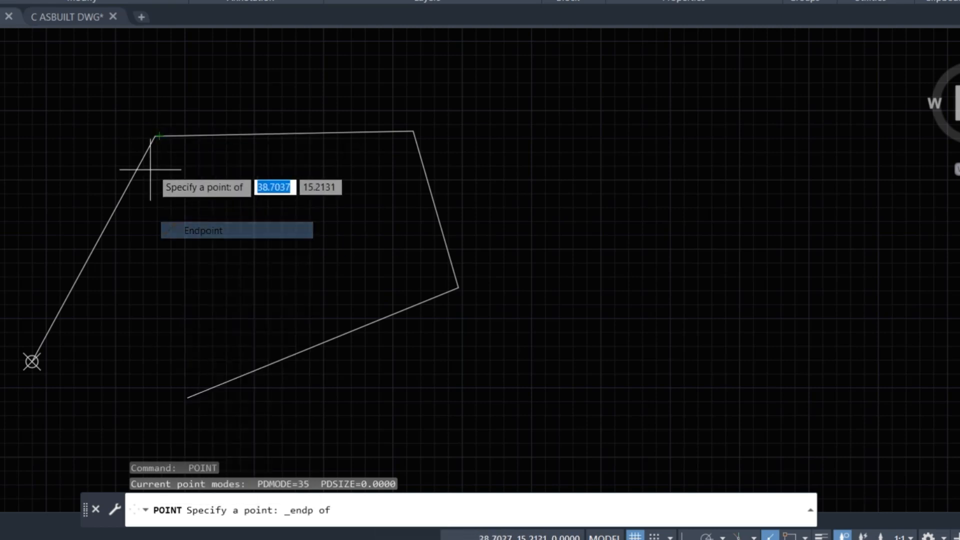
{"action": "left_click", "coordinate": [155, 136]}
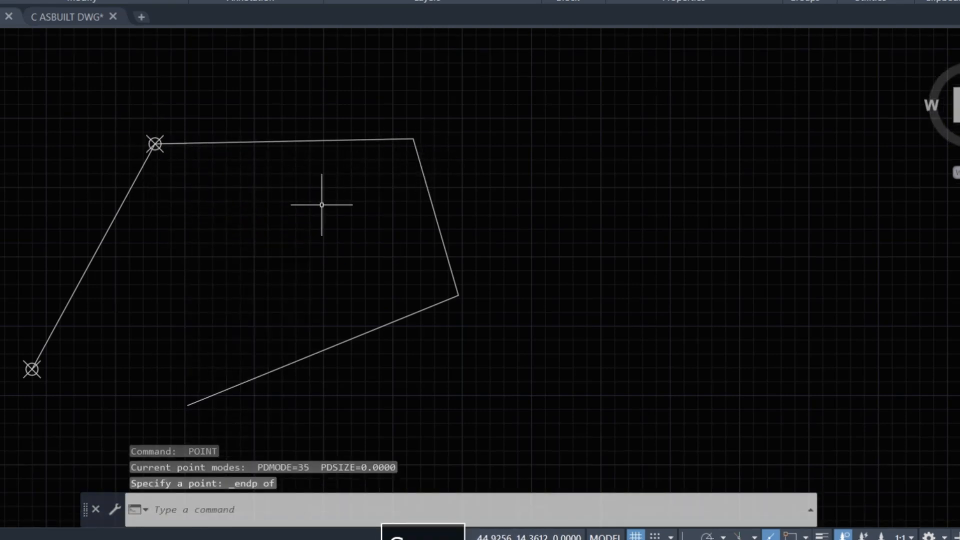
{"action": "key", "text": "Return"}
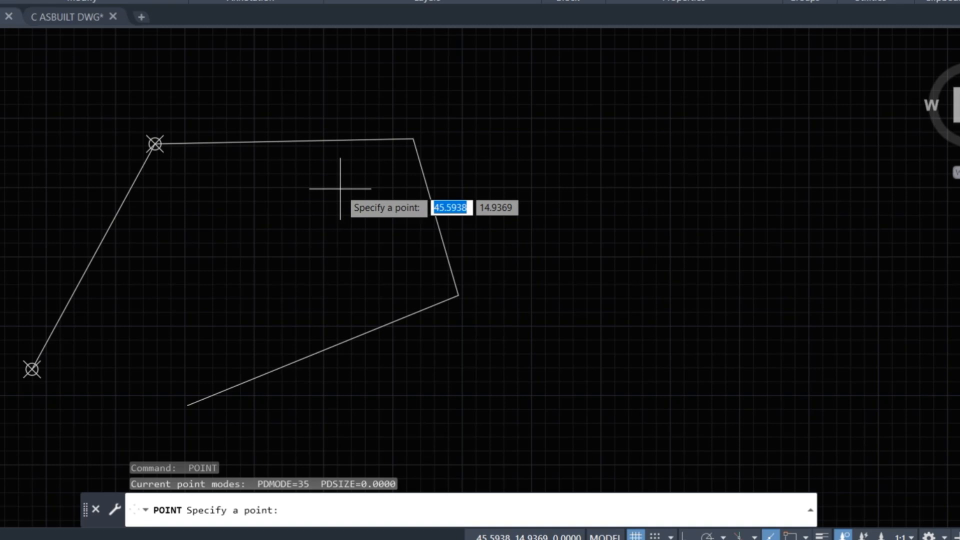
{"action": "right_click", "coordinate": [340, 189], "text": "shift"}
{"action": "left_click", "coordinate": [380, 277]}
{"action": "left_click", "coordinate": [412, 140]}
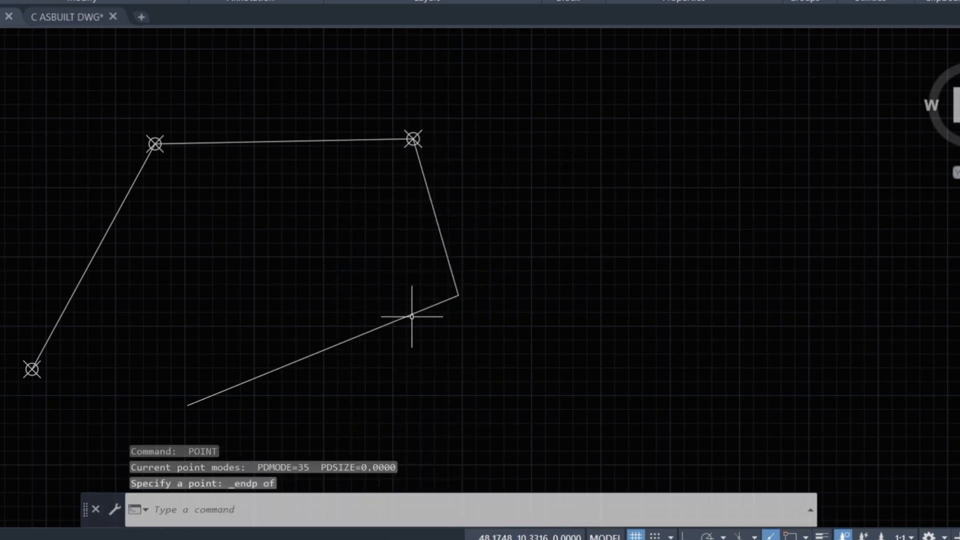
Place points on the polyline's fourth vertex and on its end vertex at the lower left, using the Endpoint snap.
{"action": "key", "text": "Return"}
{"action": "right_click", "coordinate": [453, 299], "text": "shift"}
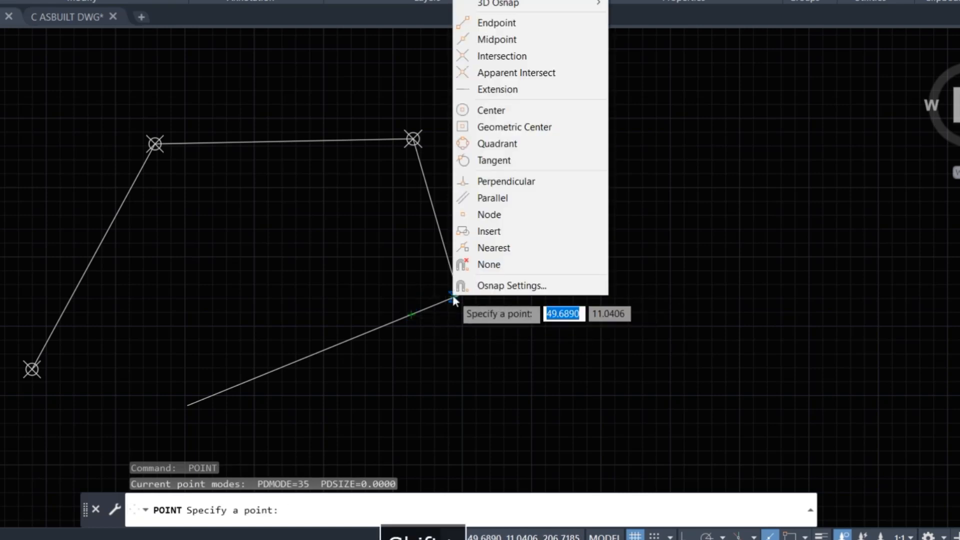
{"action": "left_click", "coordinate": [496, 22]}
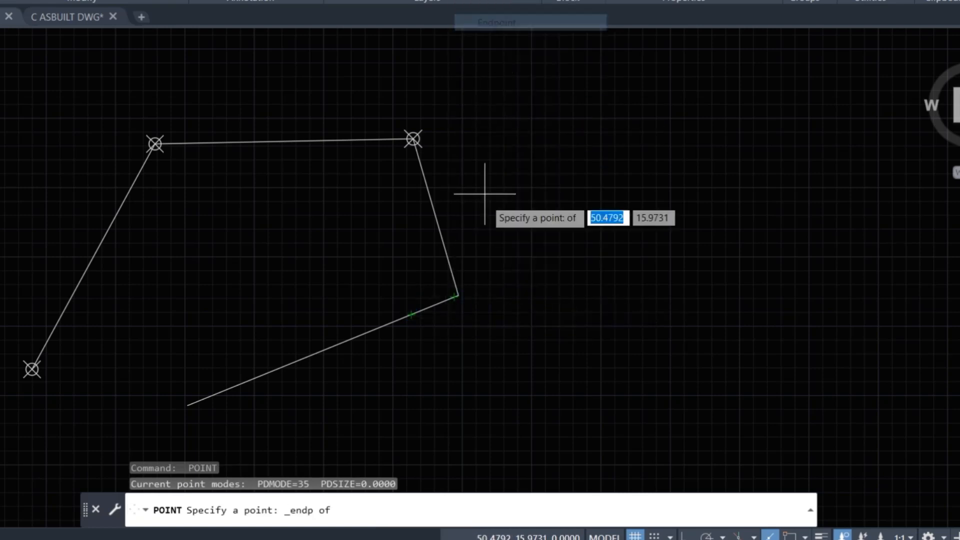
{"action": "left_click", "coordinate": [457, 295]}
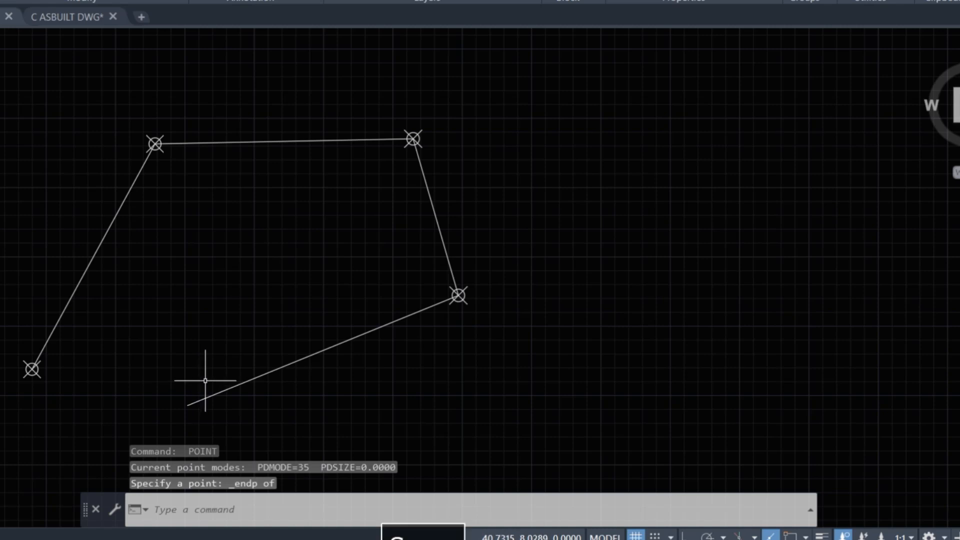
{"action": "key", "text": "Return"}
{"action": "right_click", "coordinate": [188, 406], "text": "shift"}
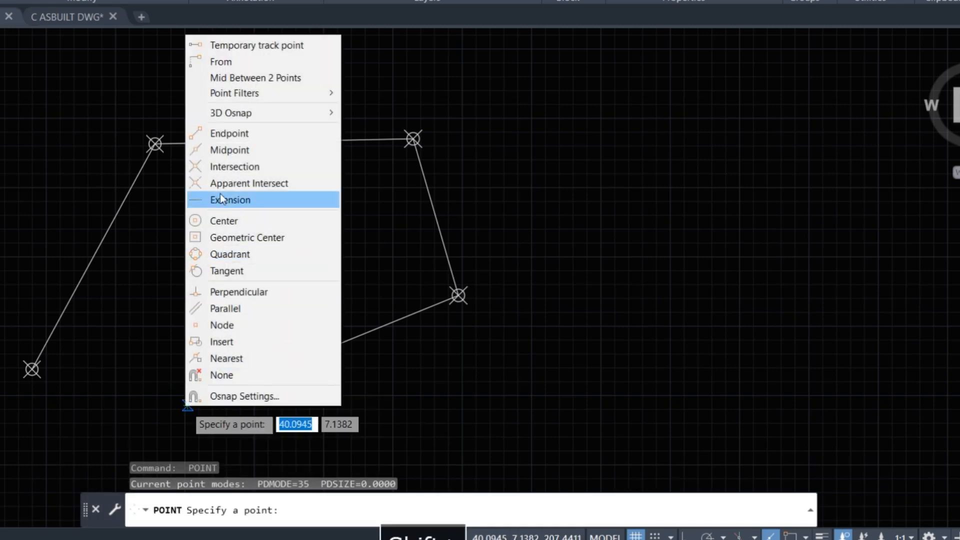
{"action": "left_click", "coordinate": [223, 132]}
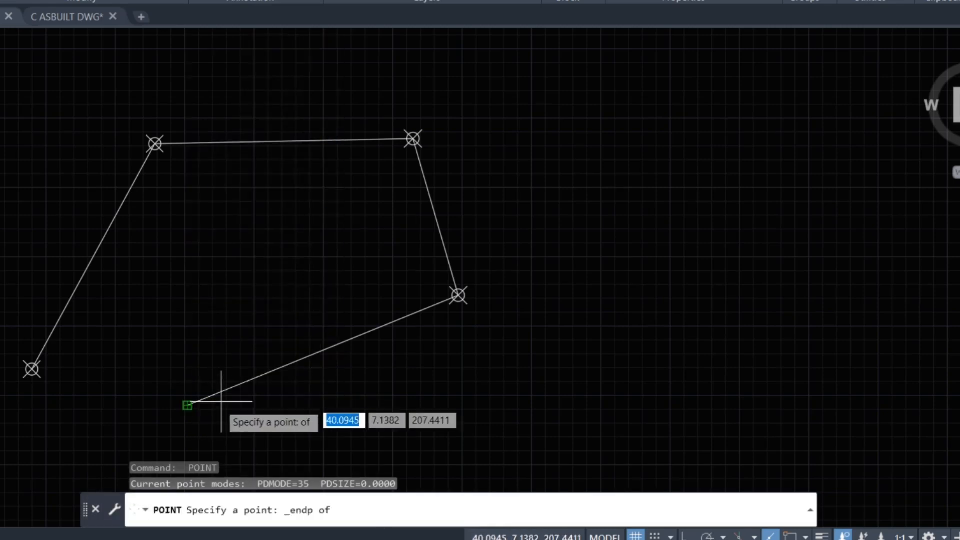
{"action": "left_click", "coordinate": [189, 400]}
Run the GRADE routine and label the first segment, using the start point and the upper-left corner point as references.
{"action": "scroll", "coordinate": [103, 394], "scroll_direction": "up", "scroll_amount": 2}
{"action": "middle_click_drag", "start_coordinate": [174, 391], "coordinate": [195, 403]}
{"action": "scroll", "coordinate": [255, 347], "scroll_direction": "down", "scroll_amount": 2}
{"action": "mouse_move", "coordinate": [255, 347]}
{"action": "middle_mouse_down"}
{"action": "mouse_move", "coordinate": [193, 360]}
{"action": "mouse_move", "coordinate": [203, 353]}
{"action": "middle_mouse_up"}
{"action": "type", "text": "GRA"}
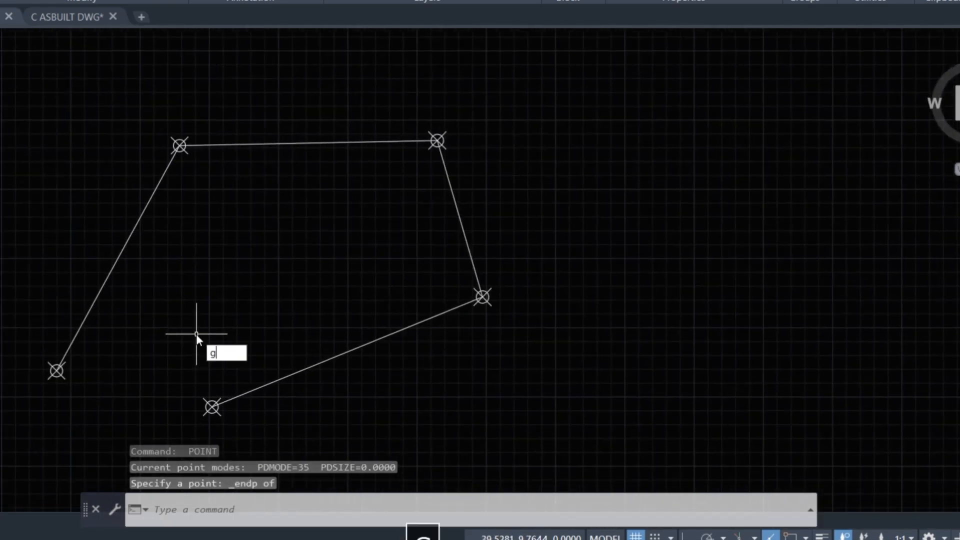
{"action": "type", "text": "D"}
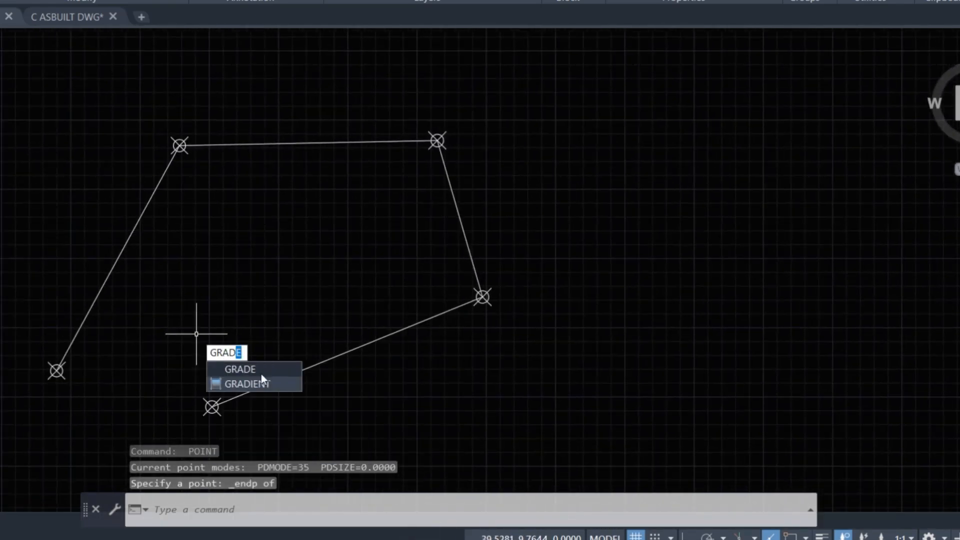
{"action": "left_click", "coordinate": [236, 370]}
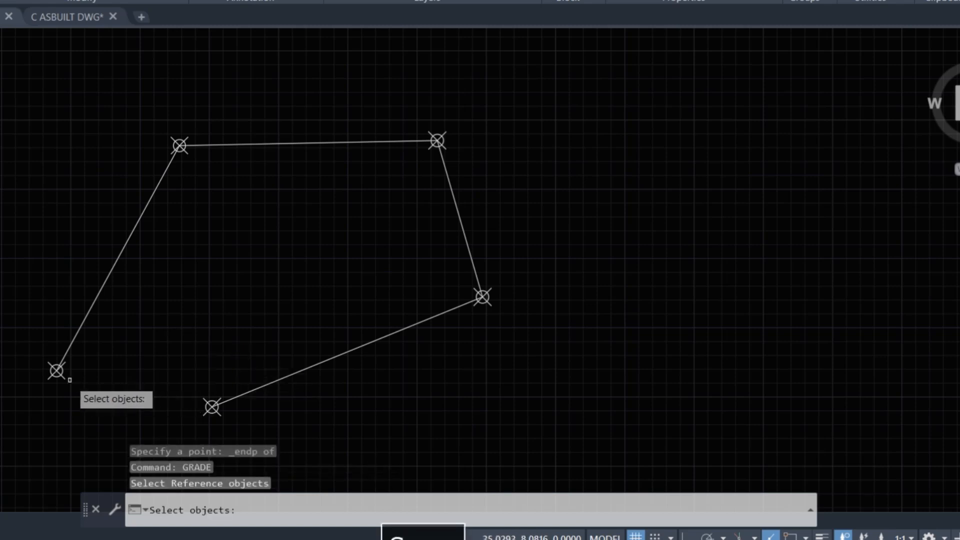
{"action": "left_click", "coordinate": [57, 370]}
{"action": "left_click", "coordinate": [179, 145]}
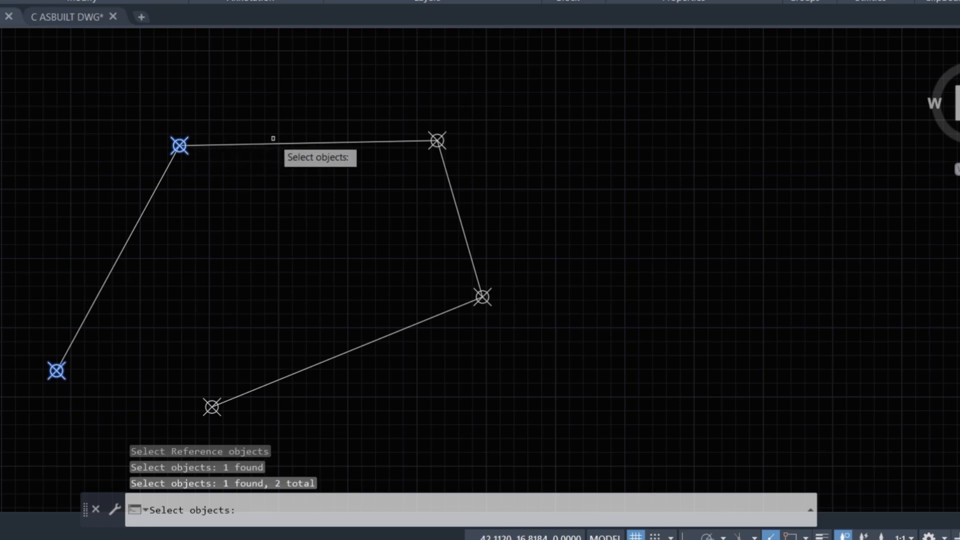
{"action": "key", "text": "Return"}
Label the polyline's remaining three segments with GRADE, using the pair of points at each segment's ends.
{"action": "left_click", "coordinate": [180, 145]}
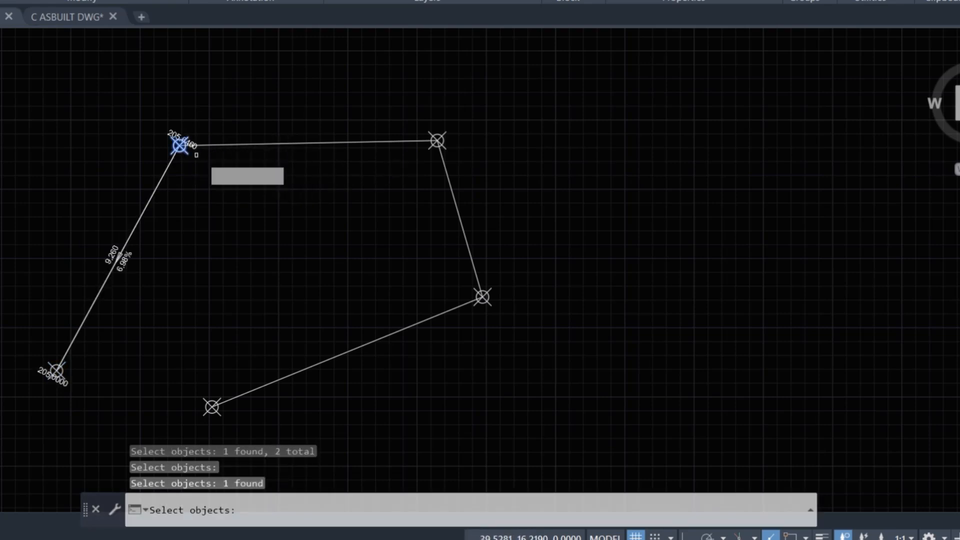
{"action": "left_click", "coordinate": [437, 141]}
{"action": "key", "text": "Return"}
{"action": "left_click", "coordinate": [437, 140]}
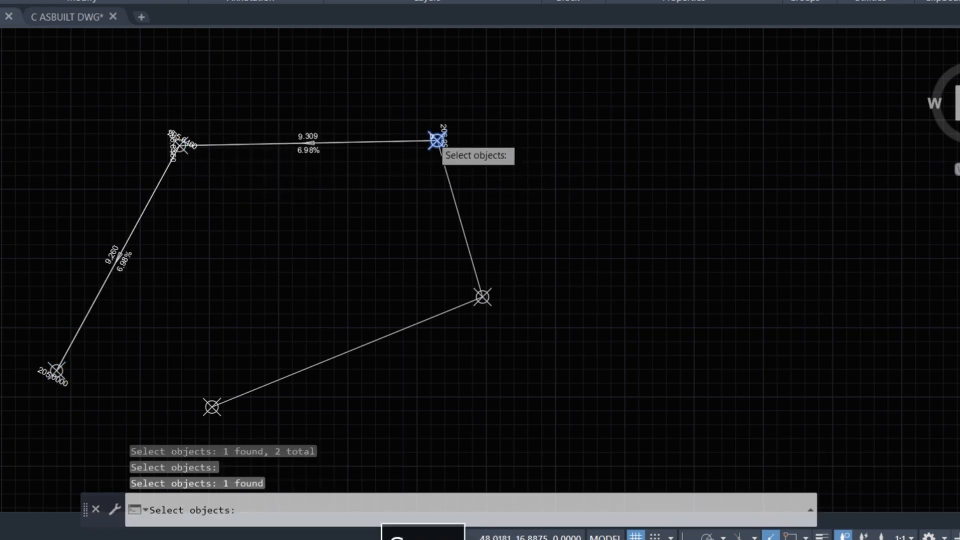
{"action": "left_click", "coordinate": [490, 296]}
{"action": "key", "text": "Return"}
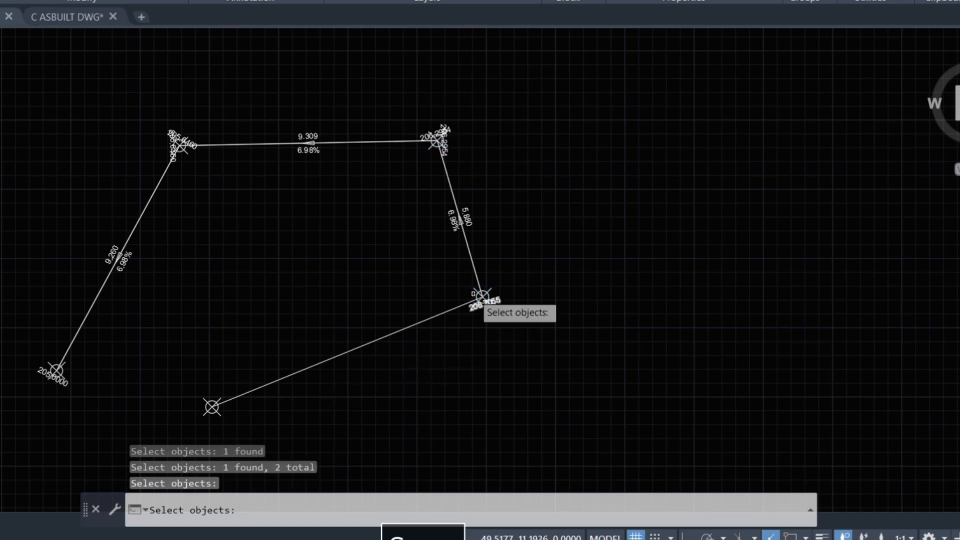
{"action": "left_click", "coordinate": [489, 296]}
{"action": "left_click", "coordinate": [212, 407]}
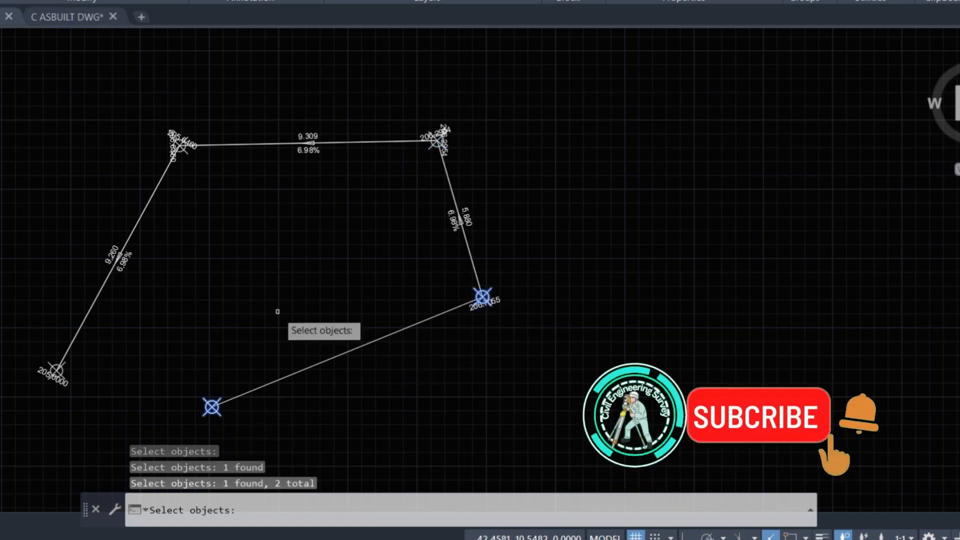
{"action": "key", "text": "Return"}
Examine the elevation, length and grade labels along all four segments, and end the GRADE routine.
{"action": "mouse_move", "coordinate": [321, 322]}
{"action": "middle_mouse_down"}
{"action": "mouse_move", "coordinate": [195, 328]}
{"action": "mouse_move", "coordinate": [196, 362]}
{"action": "middle_mouse_up"}
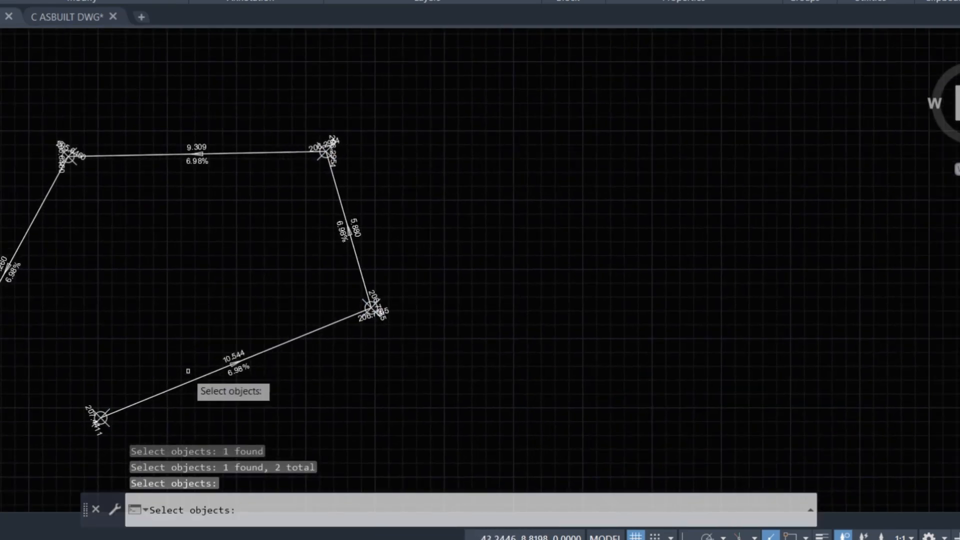
{"action": "scroll", "coordinate": [1, 330], "scroll_direction": "up", "scroll_amount": 2}
{"action": "middle_click_drag", "start_coordinate": [1, 312], "coordinate": [105, 305]}
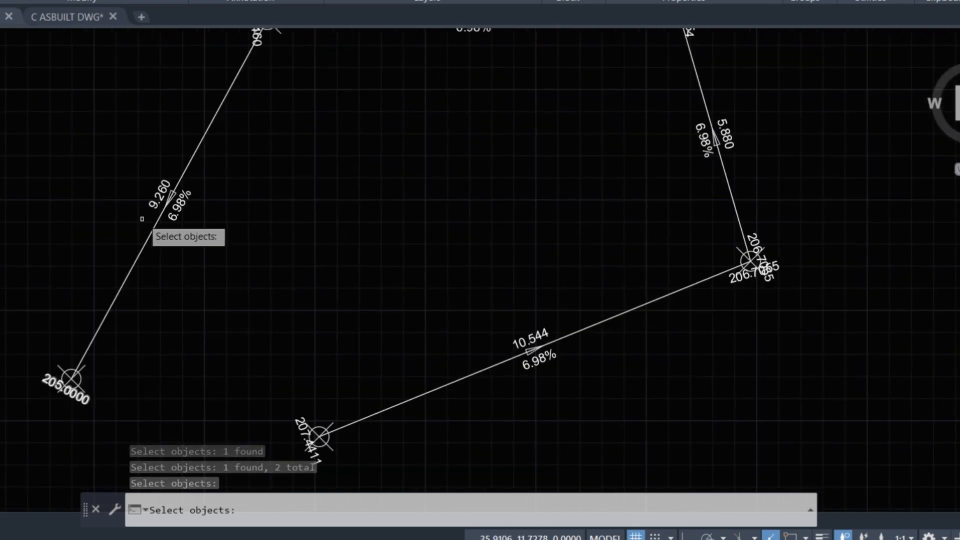
{"action": "scroll", "coordinate": [148, 207], "scroll_direction": "up", "scroll_amount": 2}
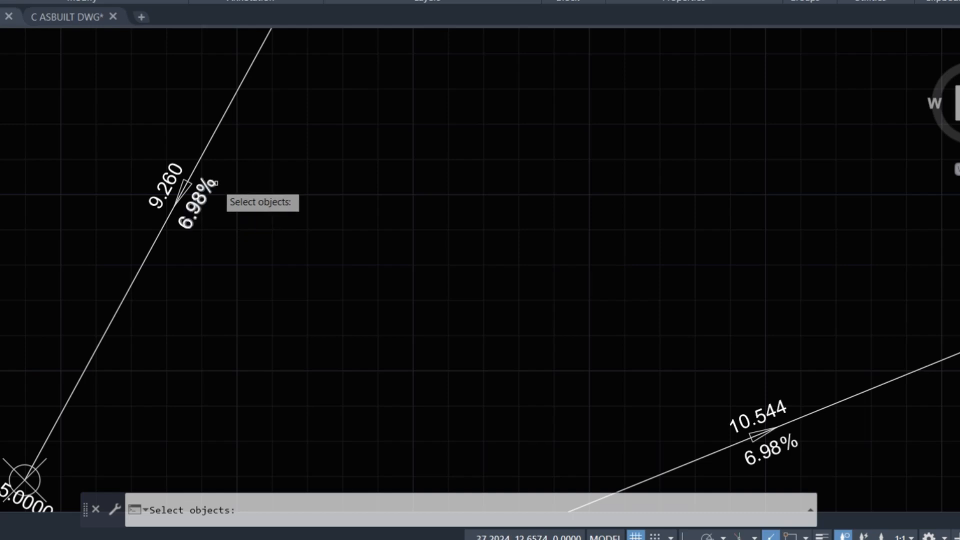
{"action": "scroll", "coordinate": [238, 213], "scroll_direction": "down", "scroll_amount": 2}
{"action": "middle_click_drag", "start_coordinate": [365, 166], "coordinate": [257, 287]}
{"action": "scroll", "coordinate": [405, 128], "scroll_direction": "up", "scroll_amount": 2}
{"action": "middle_click_drag", "start_coordinate": [291, 253], "coordinate": [448, 95]}
{"action": "scroll", "coordinate": [130, 290], "scroll_direction": "down", "scroll_amount": 3}
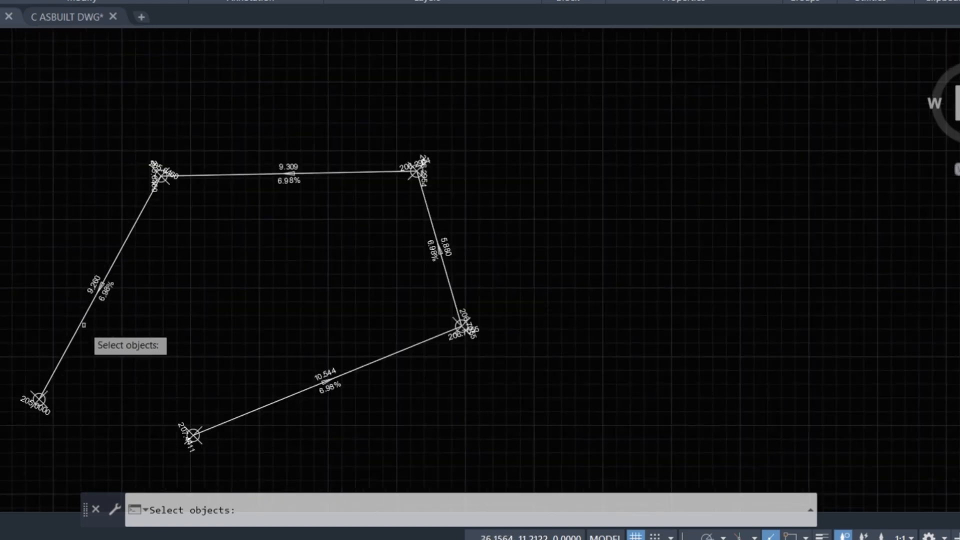
{"action": "scroll", "coordinate": [90, 330], "scroll_direction": "up", "scroll_amount": 3}
{"action": "scroll", "coordinate": [225, 253], "scroll_direction": "down", "scroll_amount": 3}
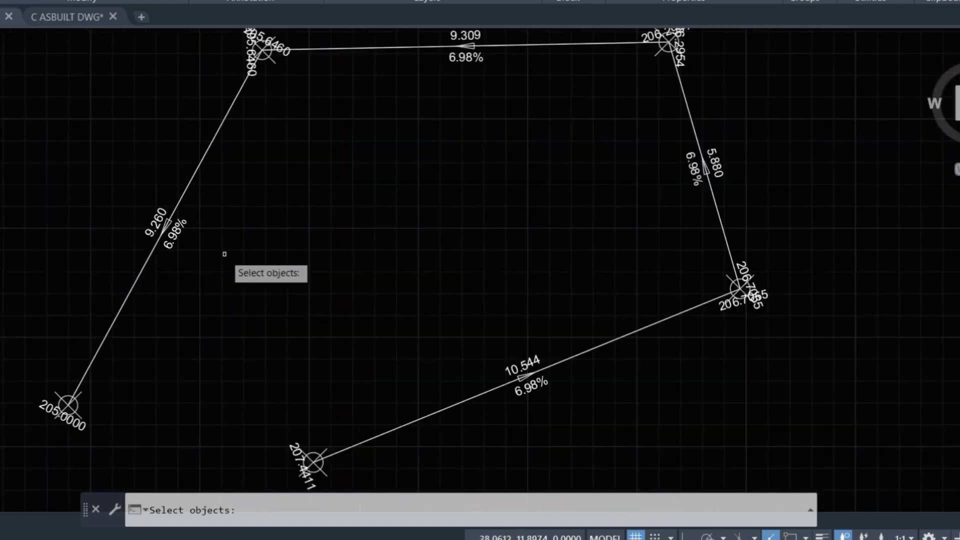
{"action": "scroll", "coordinate": [496, 290], "scroll_direction": "up", "scroll_amount": 3}
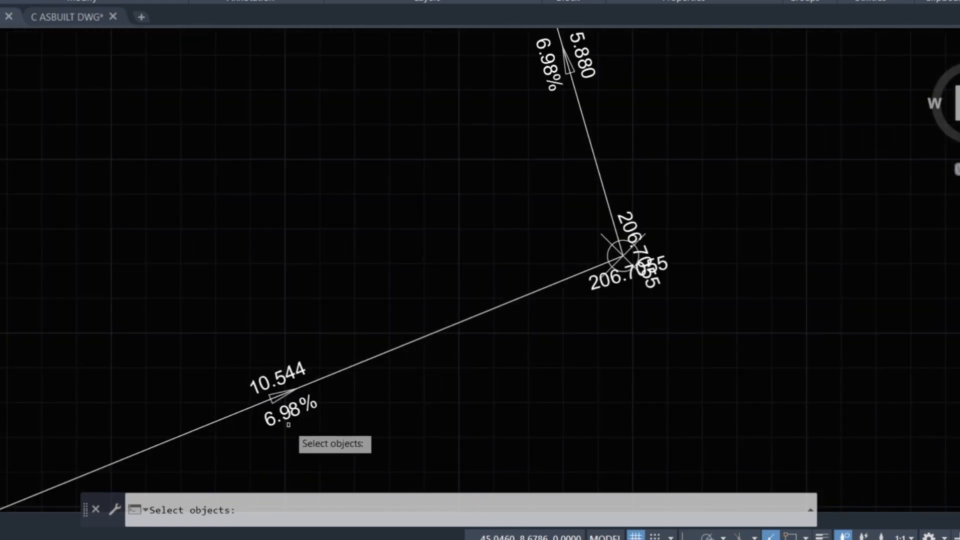
{"action": "scroll", "coordinate": [289, 425], "scroll_direction": "up", "scroll_amount": 1}
{"action": "scroll", "coordinate": [289, 425], "scroll_direction": "down", "scroll_amount": 5}
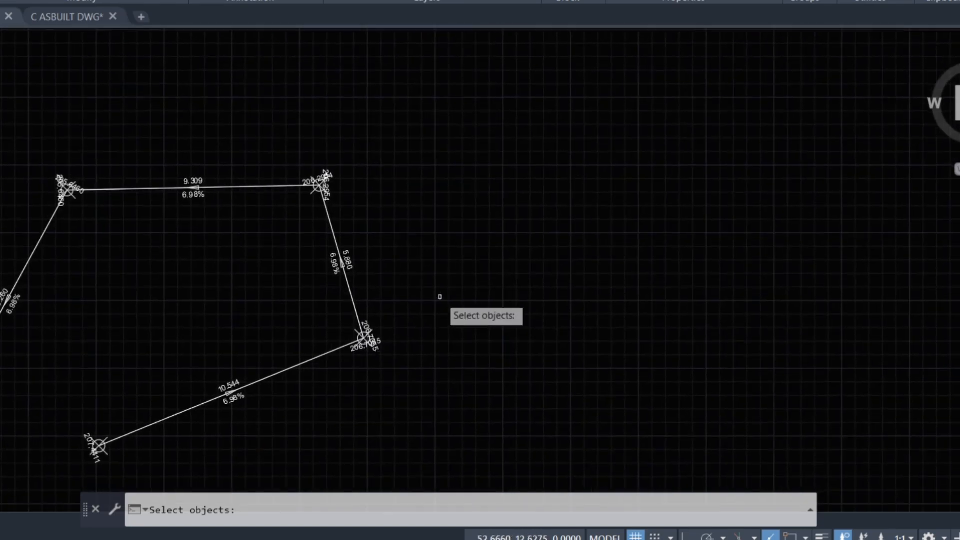
{"action": "scroll", "coordinate": [440, 298], "scroll_direction": "up", "scroll_amount": 2}
{"action": "key", "text": "Escape"}
{"action": "key", "text": "Escape"}
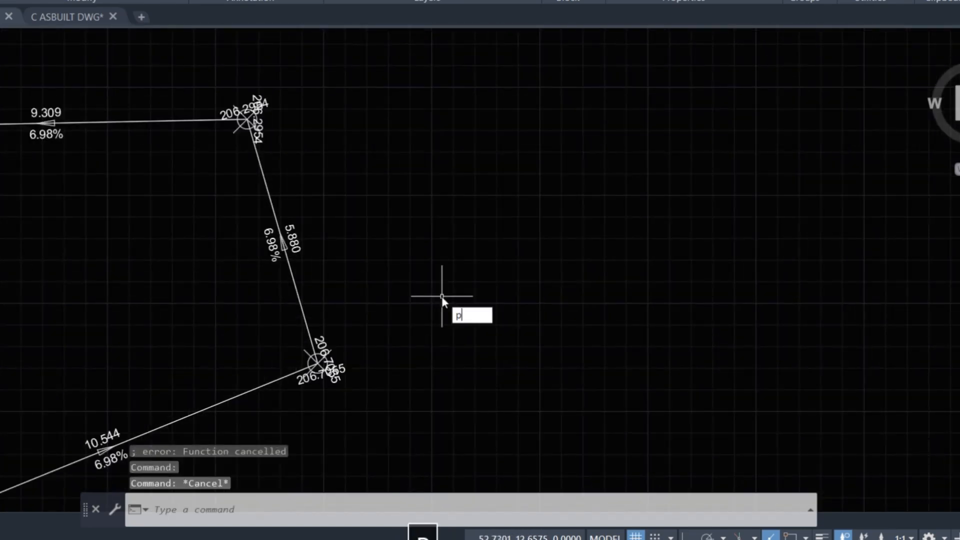
Start a 3DPOLYS polyline in the empty area right of the labelled one, with initial elevation 210 and a common slope of 2 degrees.
{"action": "type", "text": "POLYLINE"}
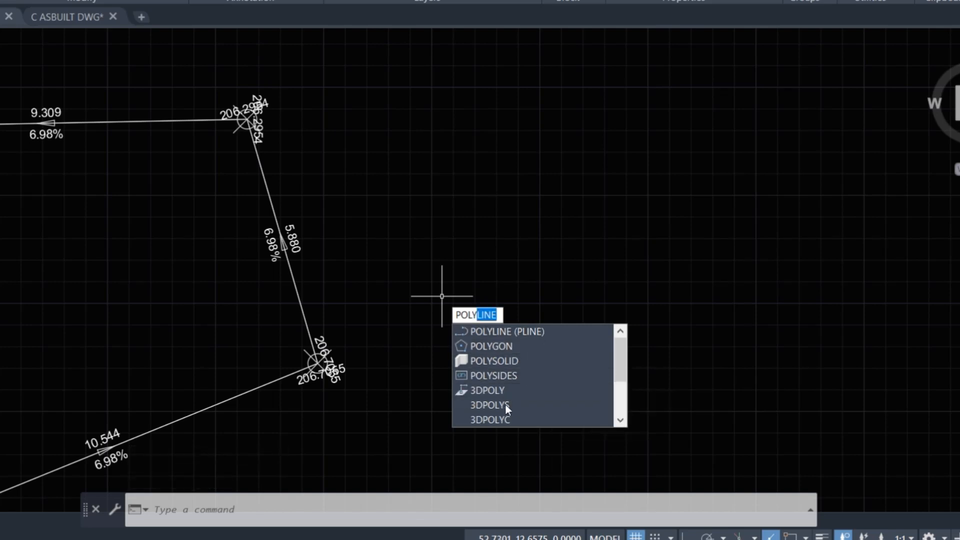
{"action": "left_click", "coordinate": [505, 404]}
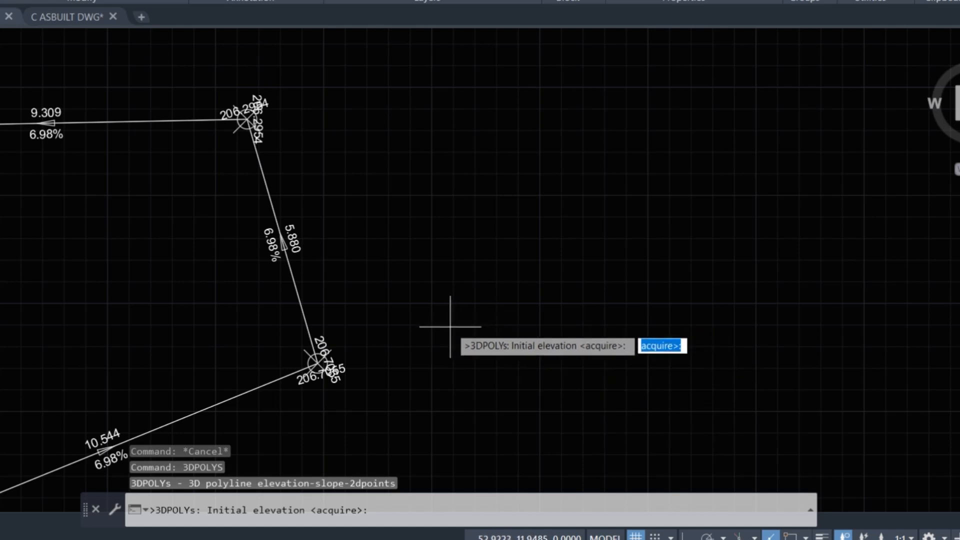
{"action": "type", "text": "210"}
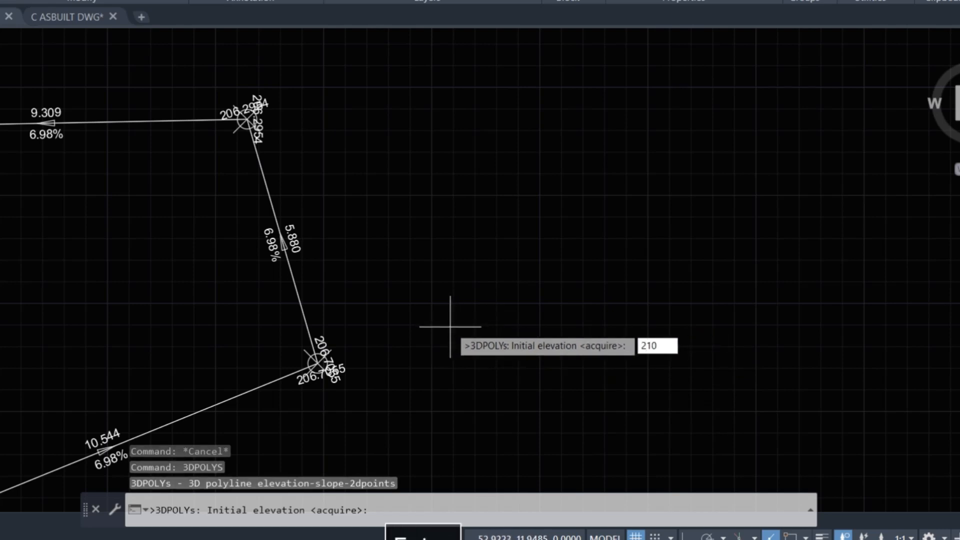
{"action": "key", "text": "Return"}
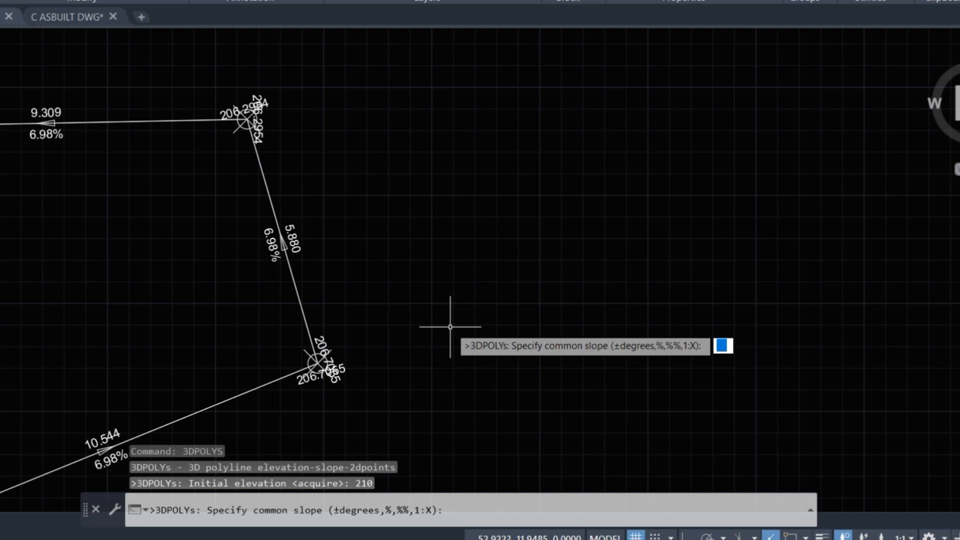
{"action": "type", "text": "2"}
{"action": "key", "text": "Return"}
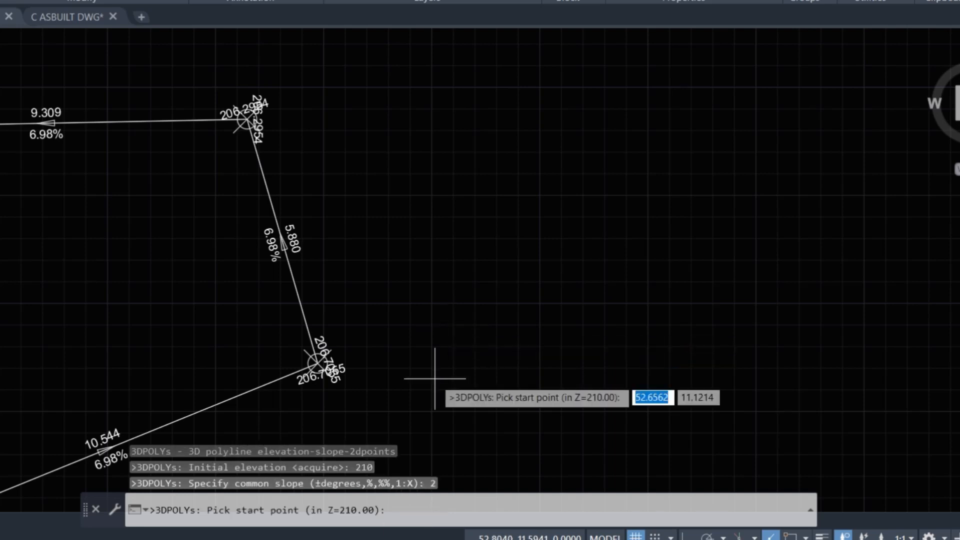
{"action": "left_click", "coordinate": [455, 358]}
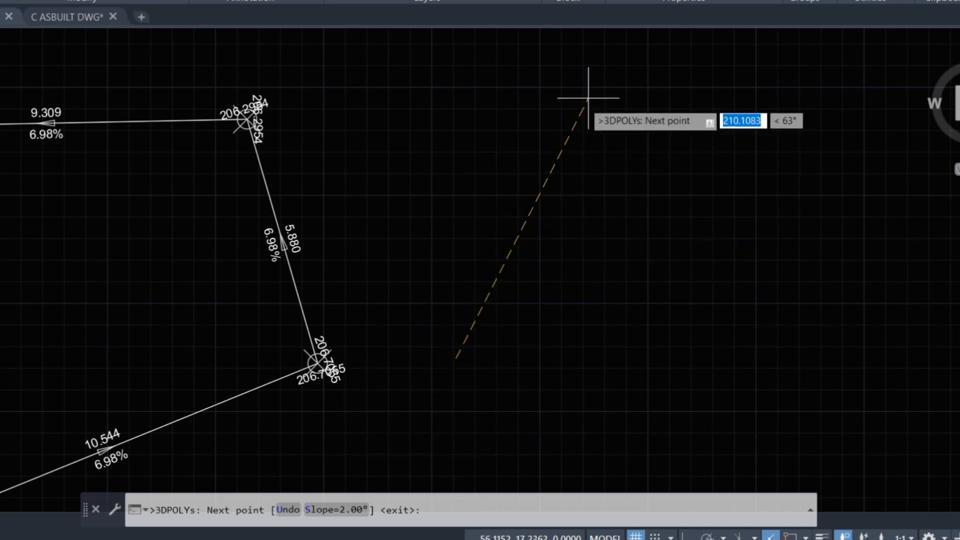
Change the common slope to 4 degrees and draw the first segment steeply up to the right.
{"action": "left_click", "coordinate": [311, 515]}
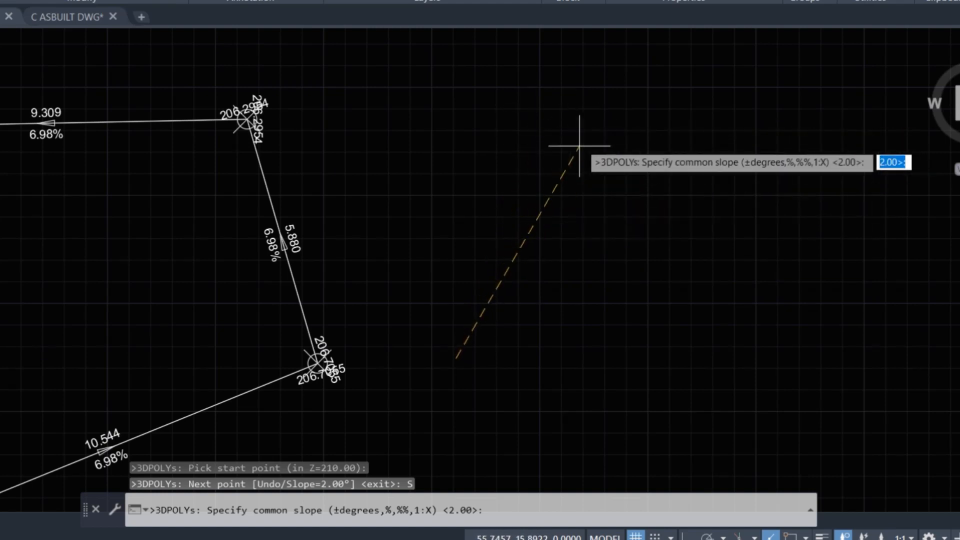
{"action": "type", "text": "4"}
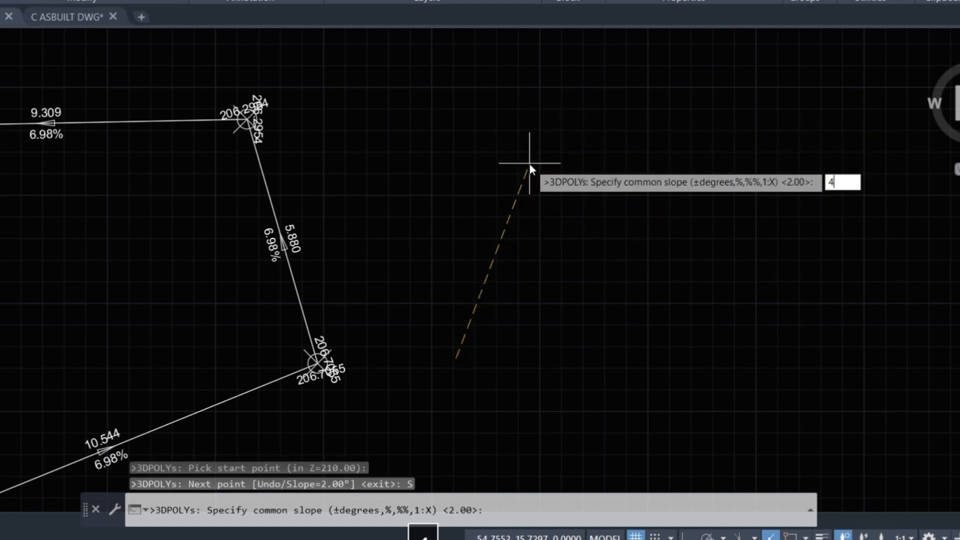
{"action": "key", "text": "Return"}
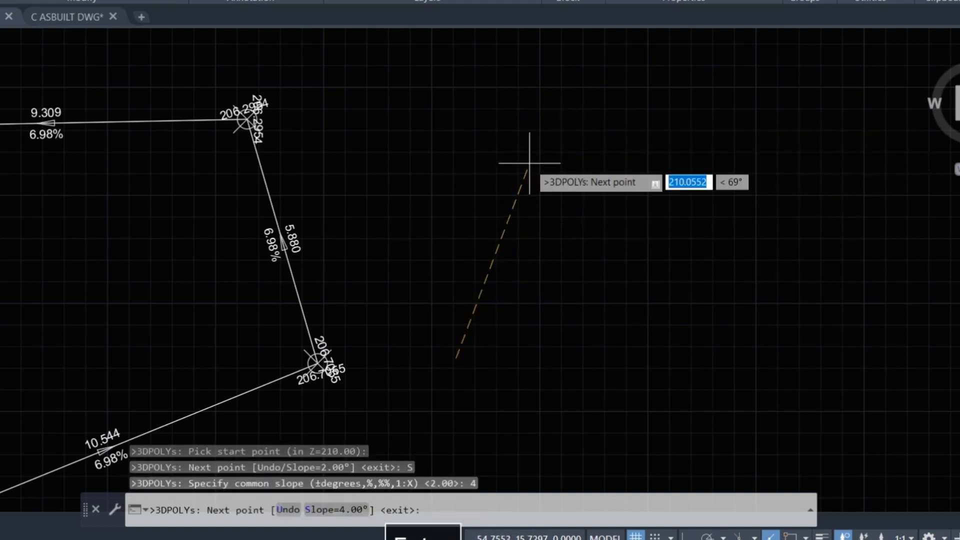
{"action": "left_click", "coordinate": [558, 158]}
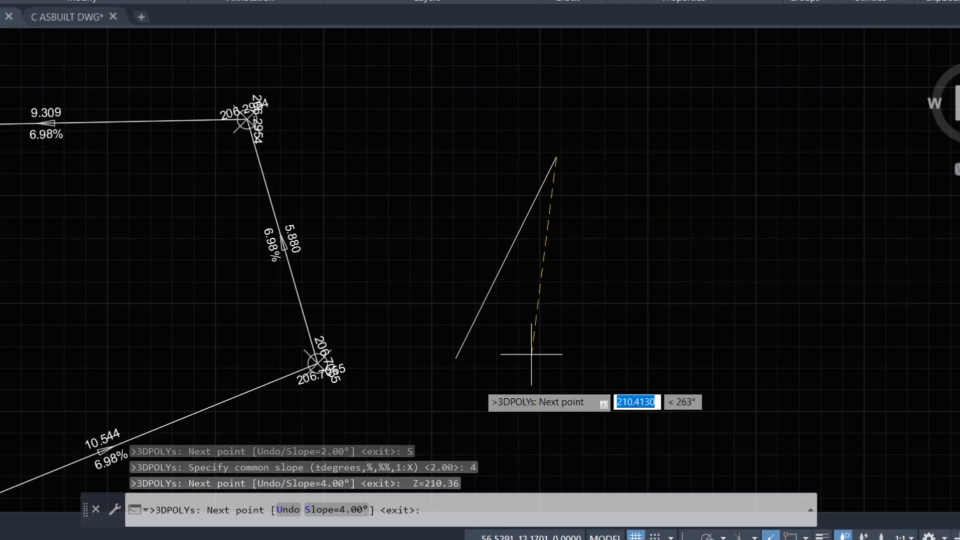
Change the common slope to 10 degrees and draw the second segment down to the right.
{"action": "left_click", "coordinate": [321, 510]}
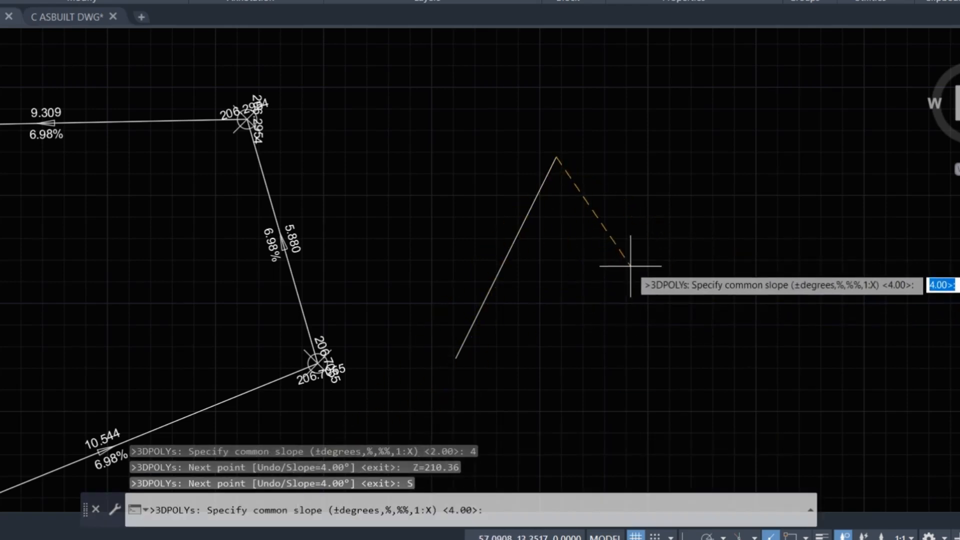
{"action": "type", "text": "10"}
{"action": "key", "text": "Return"}
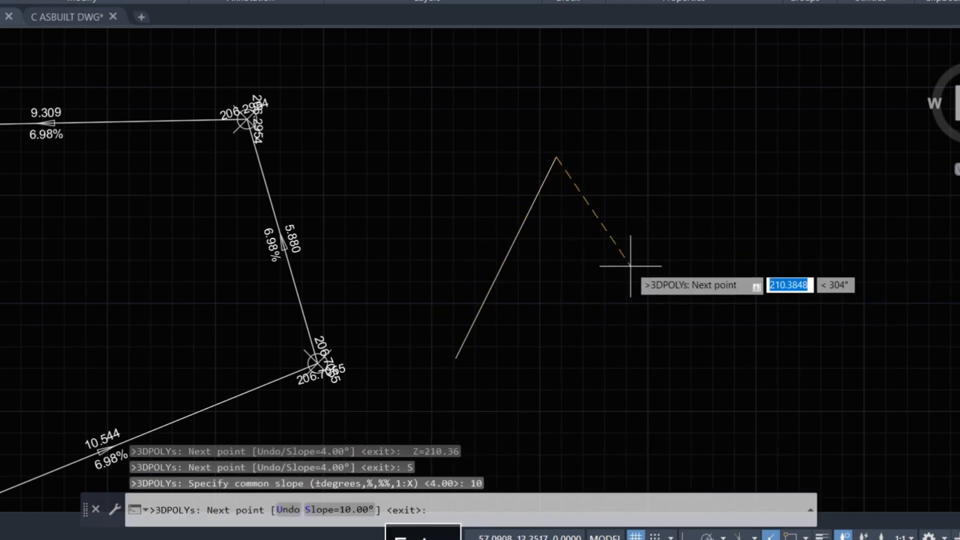
{"action": "left_click", "coordinate": [705, 265]}
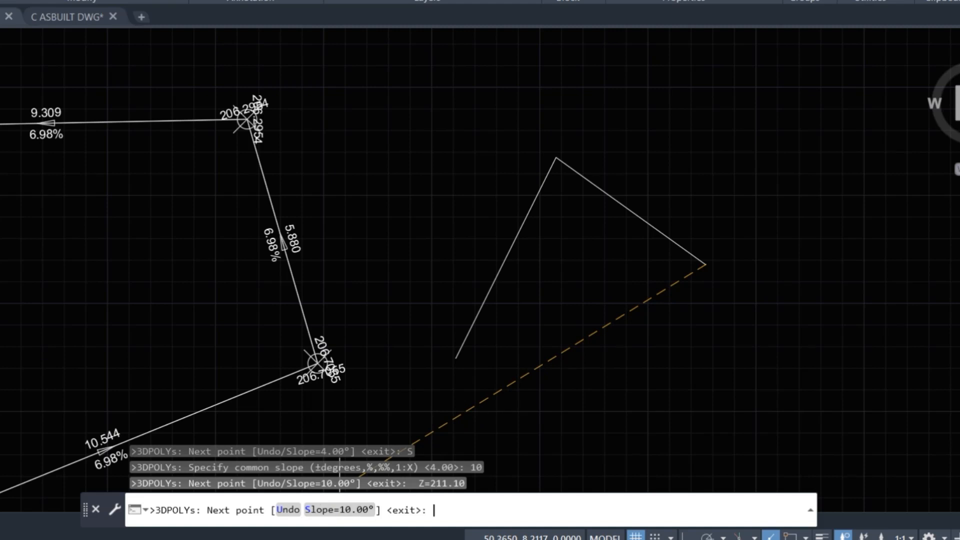
Change the common slope to 3 degrees, draw the third segment down to the left and end the polyline.
{"action": "type", "text": "s"}
{"action": "key", "text": "Return"}
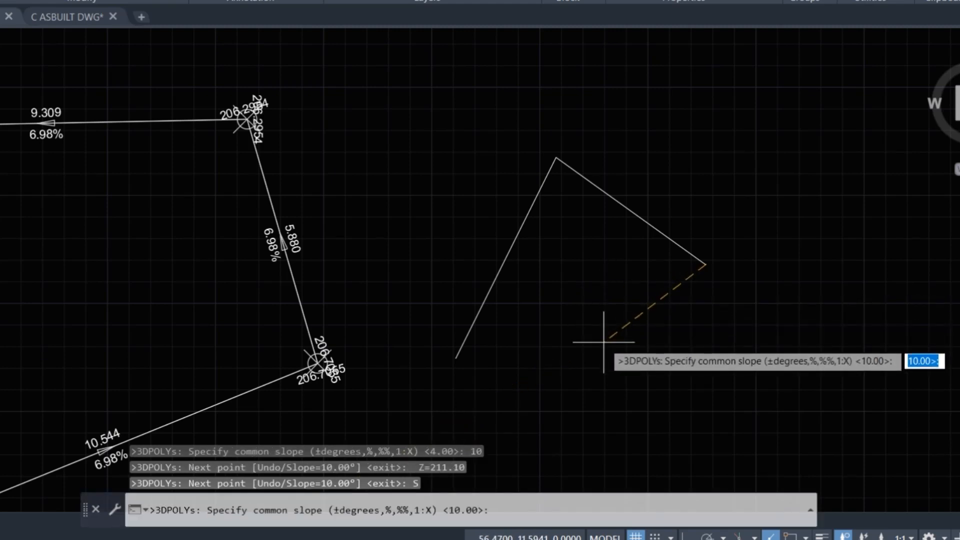
{"action": "type", "text": "3"}
{"action": "key", "text": "Return"}
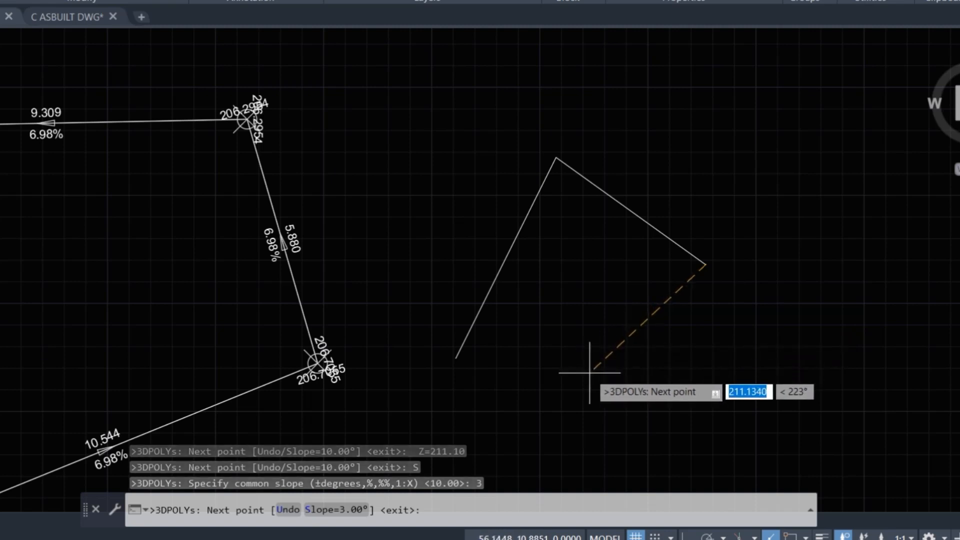
{"action": "left_click", "coordinate": [551, 400]}
{"action": "key", "text": "Escape"}
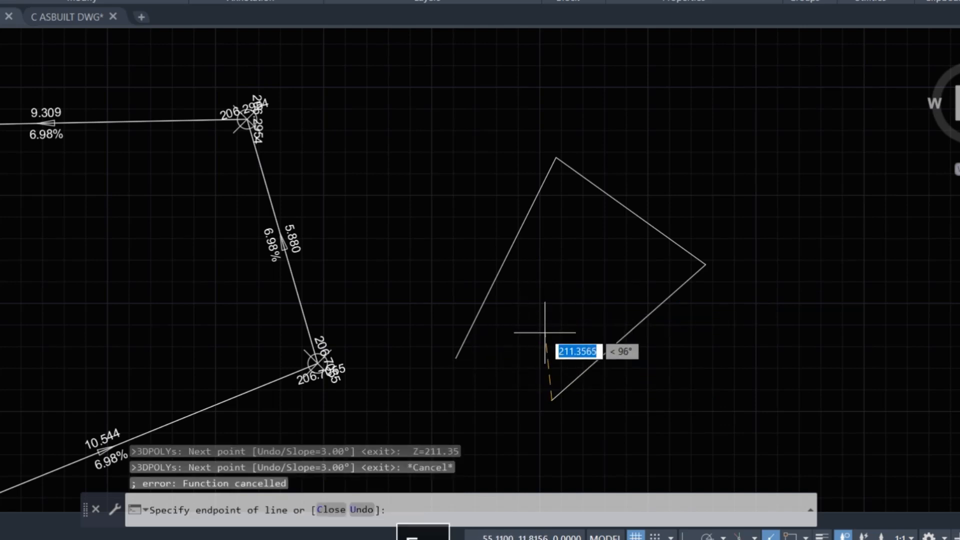
{"action": "key", "text": "Return"}
Try placing points on the first three vertices of the new polyline without object snap, and undo them.
{"action": "middle_click_drag", "start_coordinate": [495, 344], "coordinate": [458, 322]}
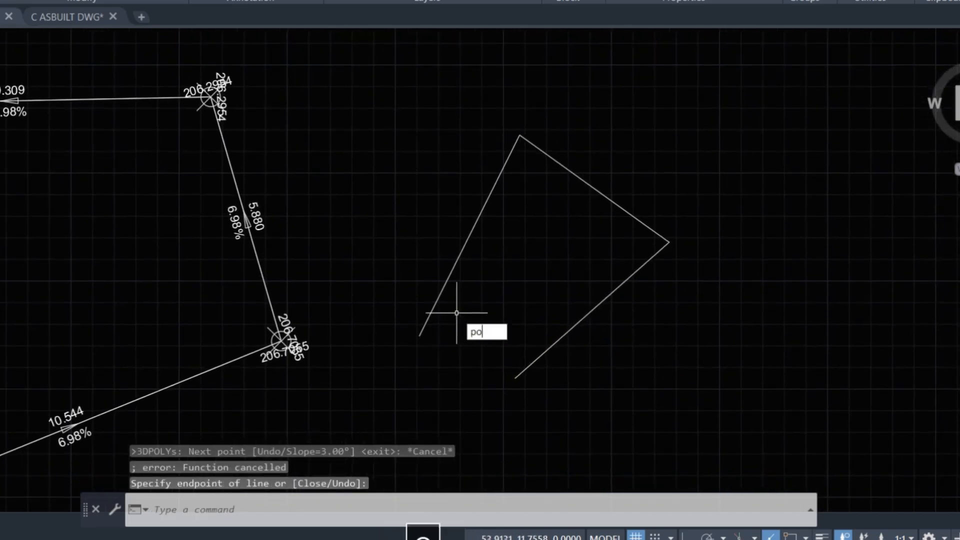
{"action": "key", "text": "Return"}
{"action": "left_click", "coordinate": [419, 336]}
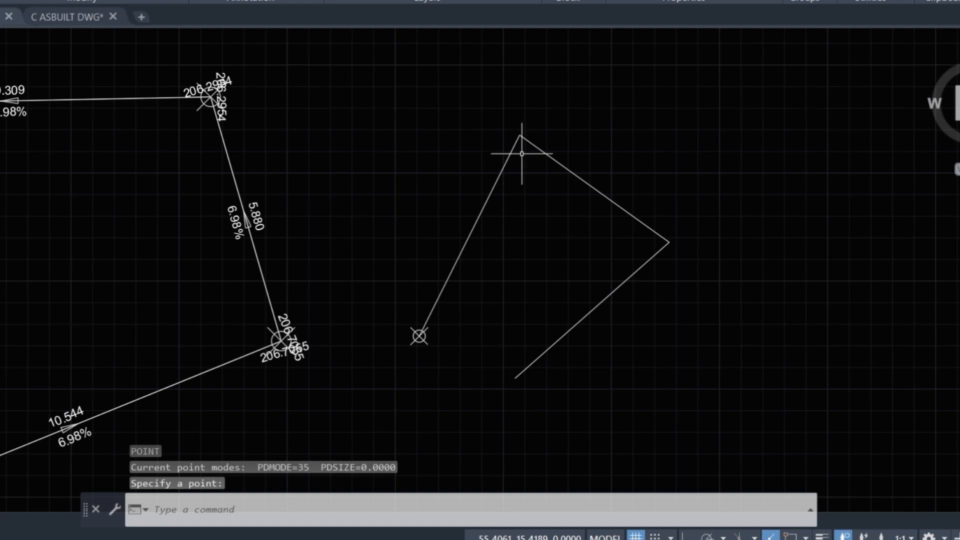
{"action": "key", "text": "Return"}
{"action": "left_click", "coordinate": [520, 135]}
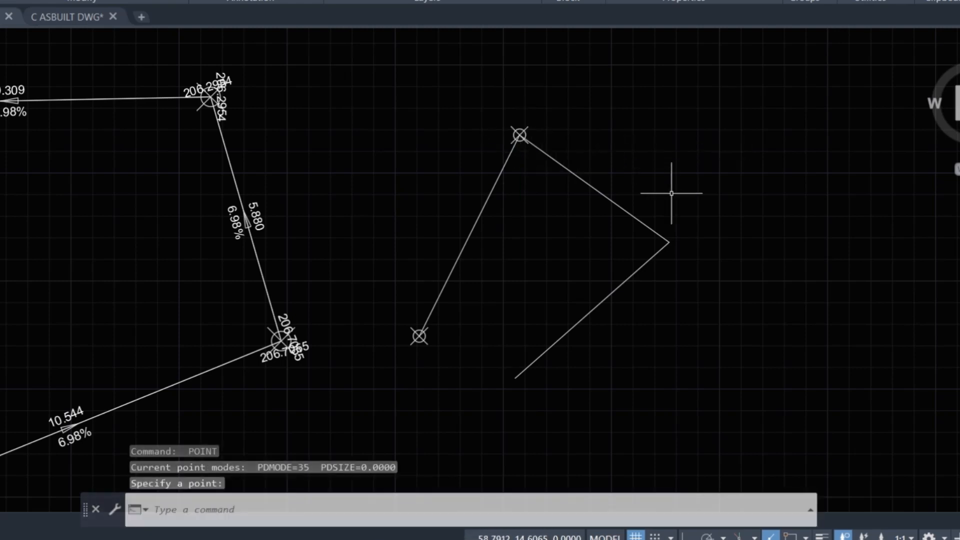
{"action": "left_click", "coordinate": [668, 240]}
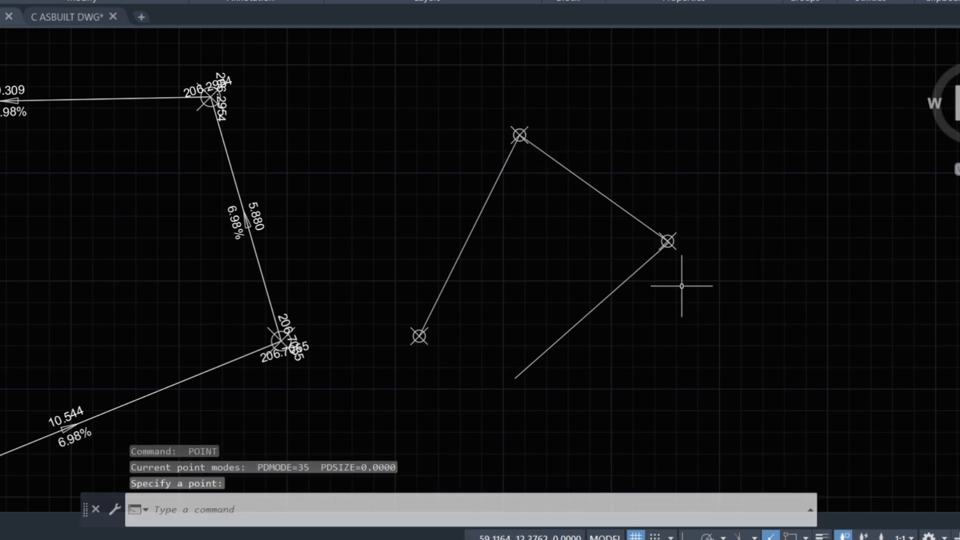
{"action": "key", "text": "ctrl+z"}
{"action": "key", "text": "Escape"}
{"action": "key", "text": "Escape"}
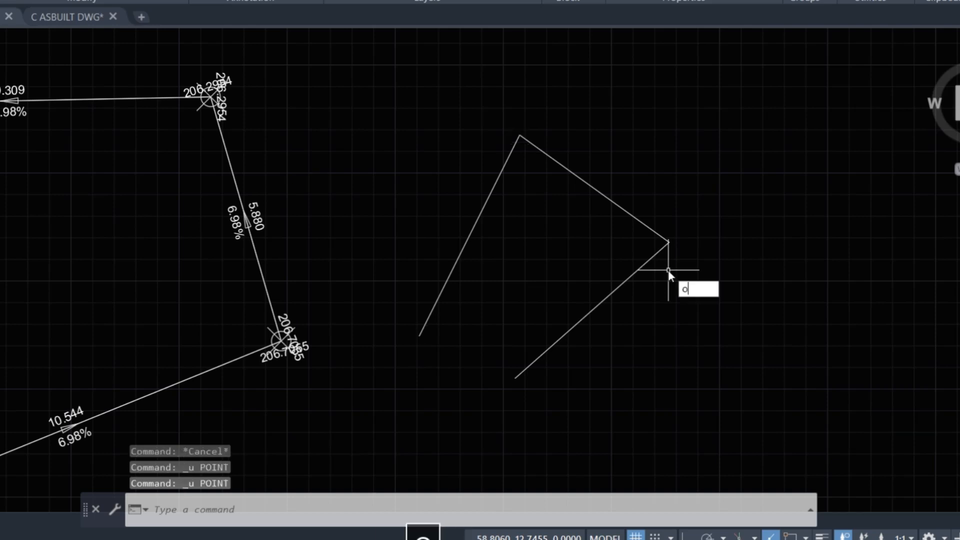
Turn on object snap with all snap modes selected.
{"action": "type", "text": "os"}
{"action": "key", "text": "Return"}
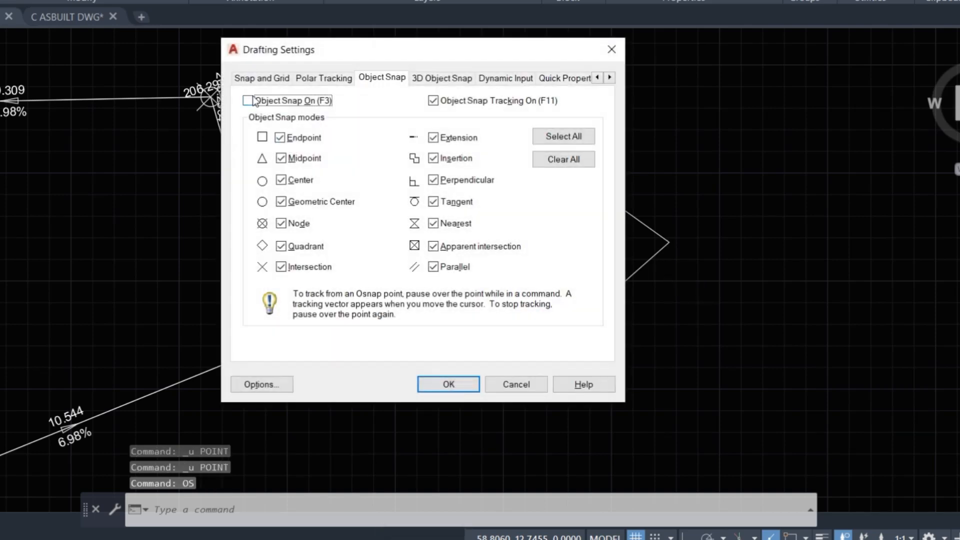
{"action": "left_click", "coordinate": [248, 100]}
{"action": "left_click", "coordinate": [570, 137]}
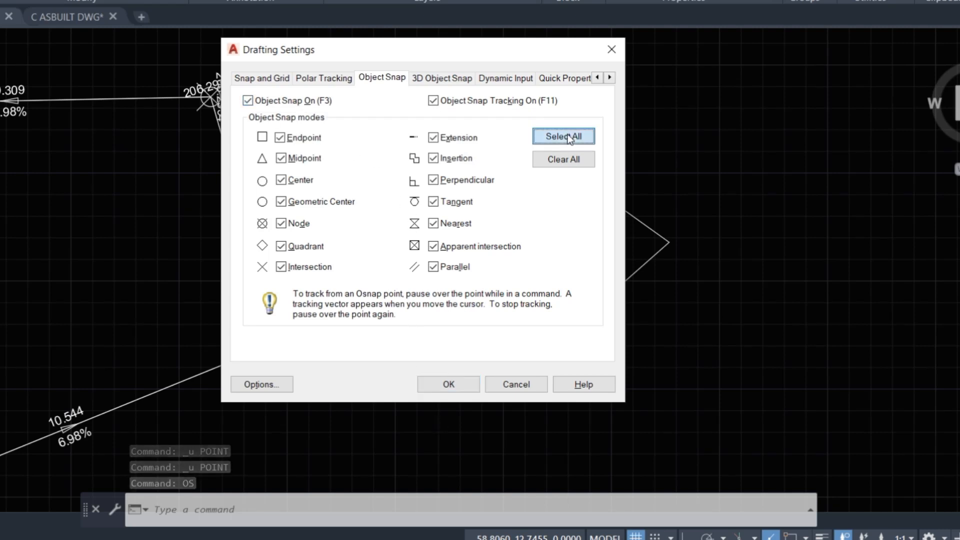
{"action": "left_click", "coordinate": [448, 384]}
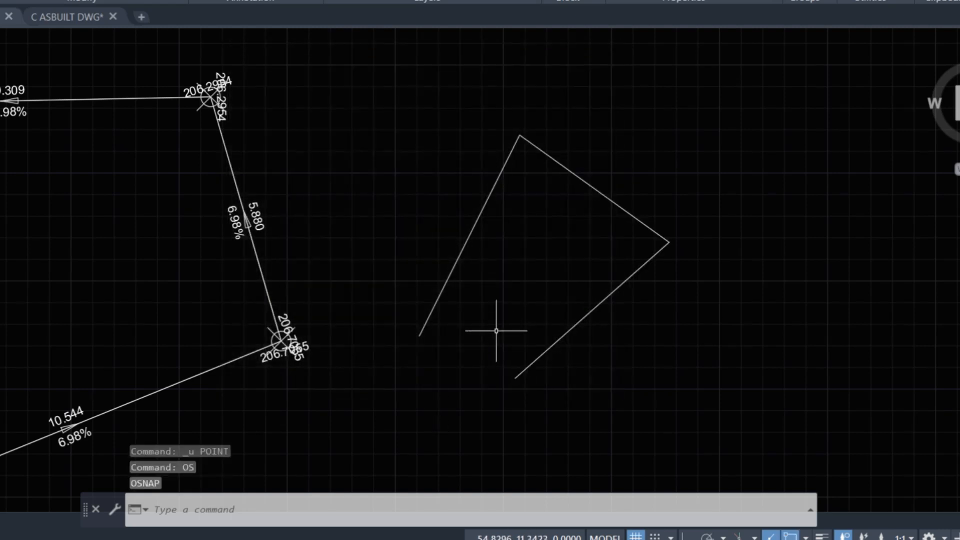
Place points snapped to the upper vertex and to the starting endpoint of the new three-segment polyline.
{"action": "type", "text": "po"}
{"action": "key", "text": "Return"}
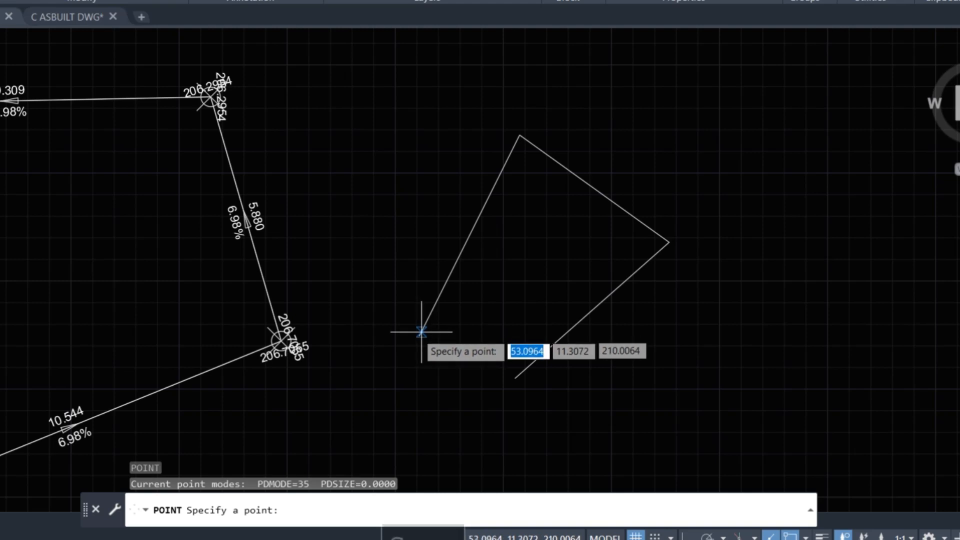
{"action": "right_click", "coordinate": [467, 336], "text": "shift"}
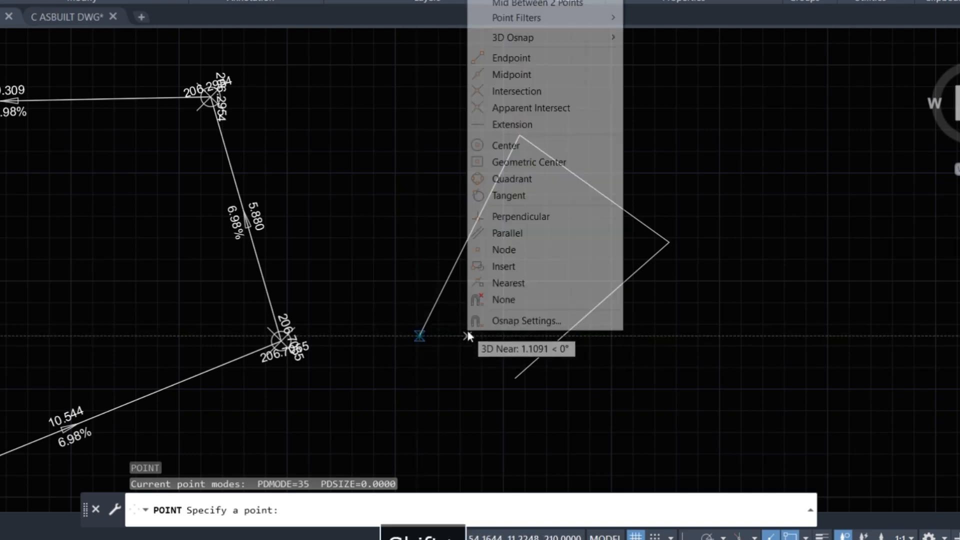
{"action": "left_click", "coordinate": [511, 58]}
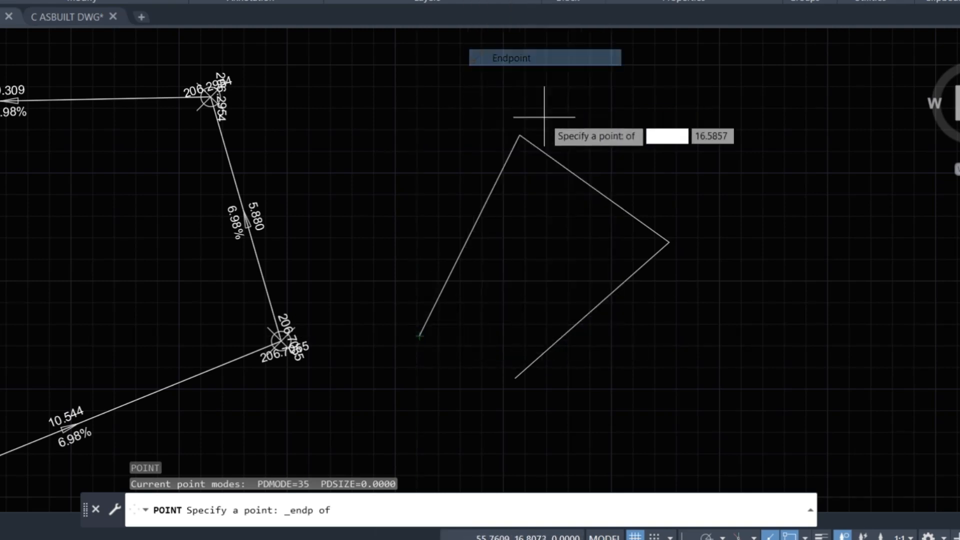
{"action": "left_click", "coordinate": [520, 135]}
{"action": "key", "text": "Return"}
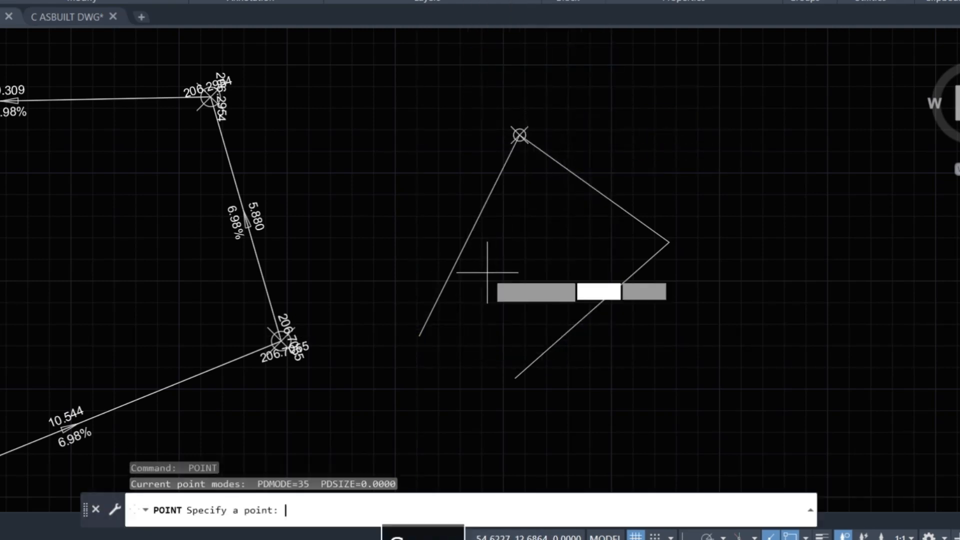
{"action": "right_click", "coordinate": [461, 328], "text": "shift"}
{"action": "left_click", "coordinate": [511, 56]}
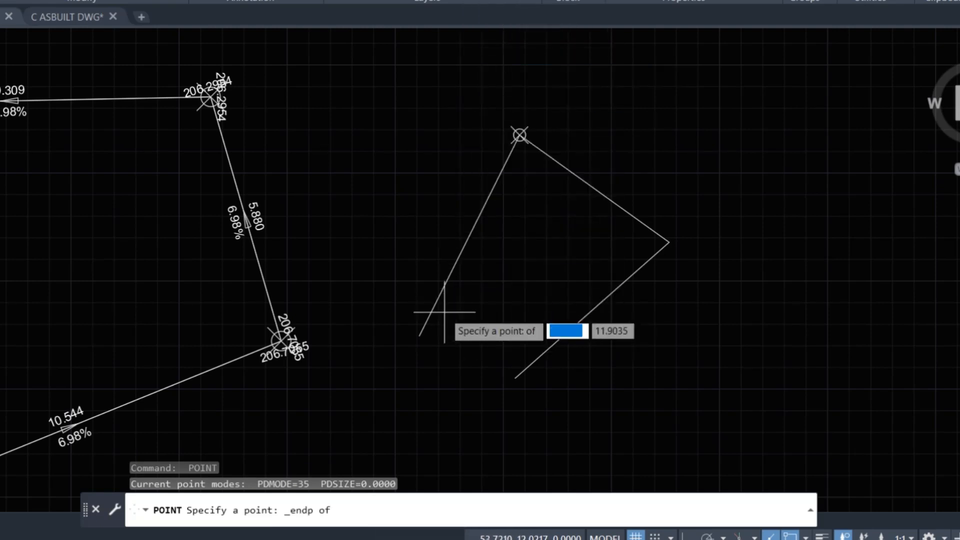
{"action": "left_click", "coordinate": [410, 341]}
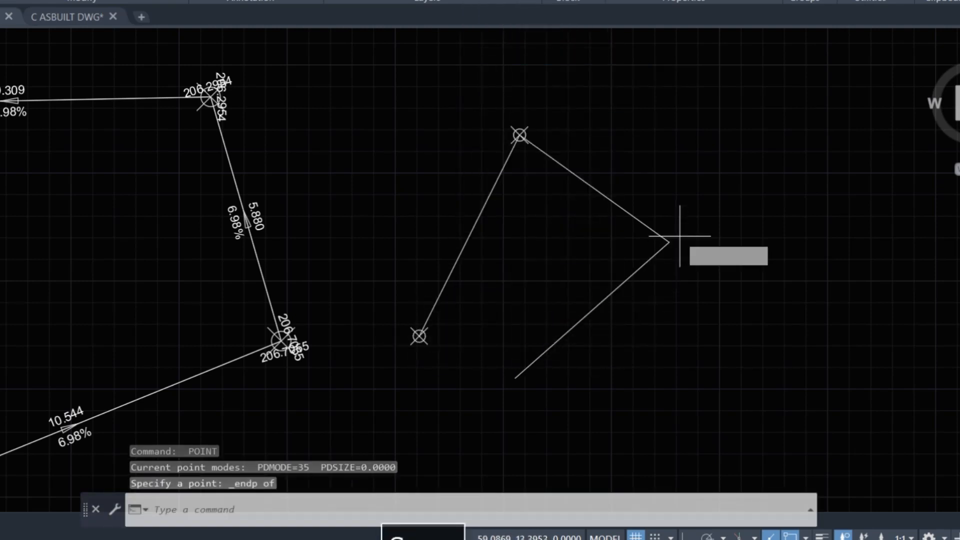
Place points snapped to the rightmost vertex and to the final lower endpoint of the three-segment polyline.
{"action": "key", "text": "Return"}
{"action": "right_click", "coordinate": [668, 241], "text": "shift"}
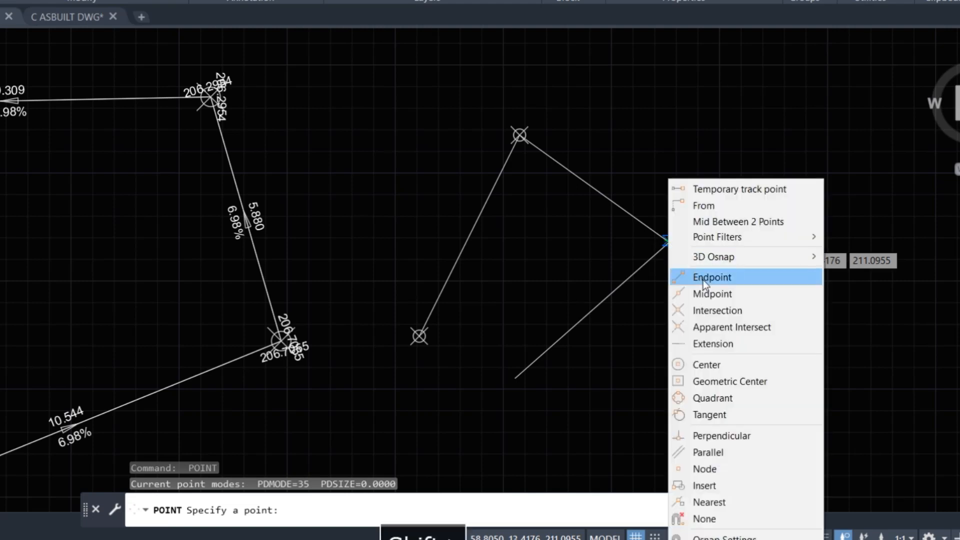
{"action": "left_click", "coordinate": [703, 278]}
{"action": "left_click", "coordinate": [670, 242]}
{"action": "key", "text": "Return"}
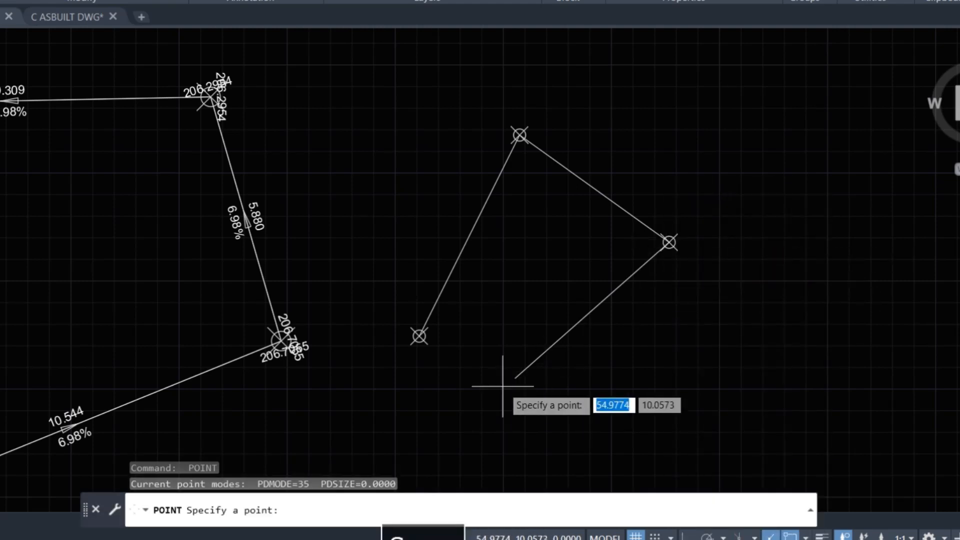
{"action": "key", "text": "Return"}
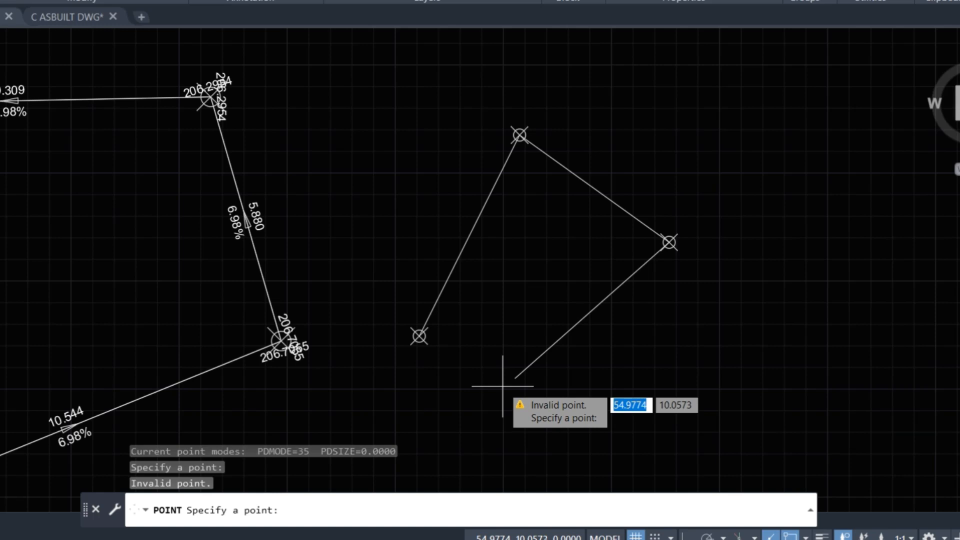
{"action": "right_click", "coordinate": [503, 386], "text": "shift"}
{"action": "left_click", "coordinate": [553, 113]}
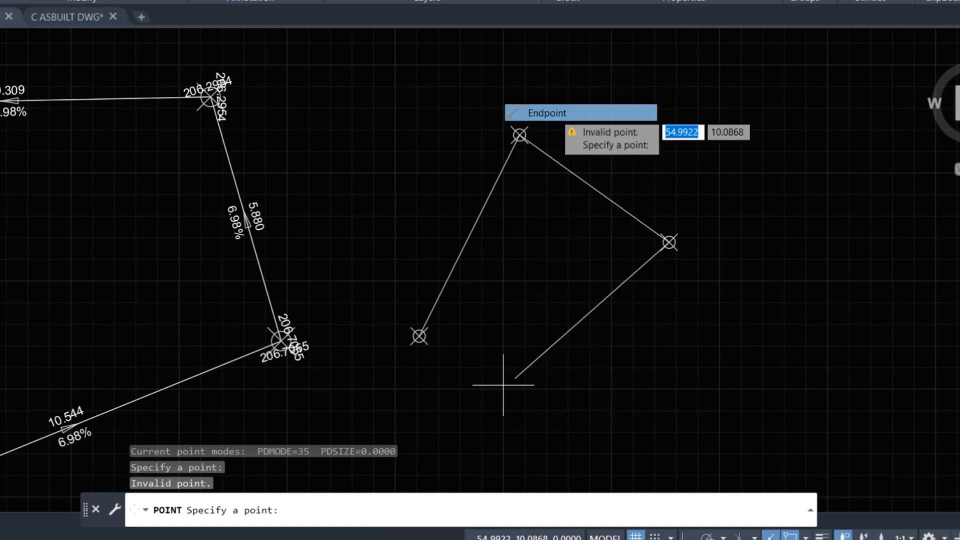
{"action": "left_click", "coordinate": [515, 381]}
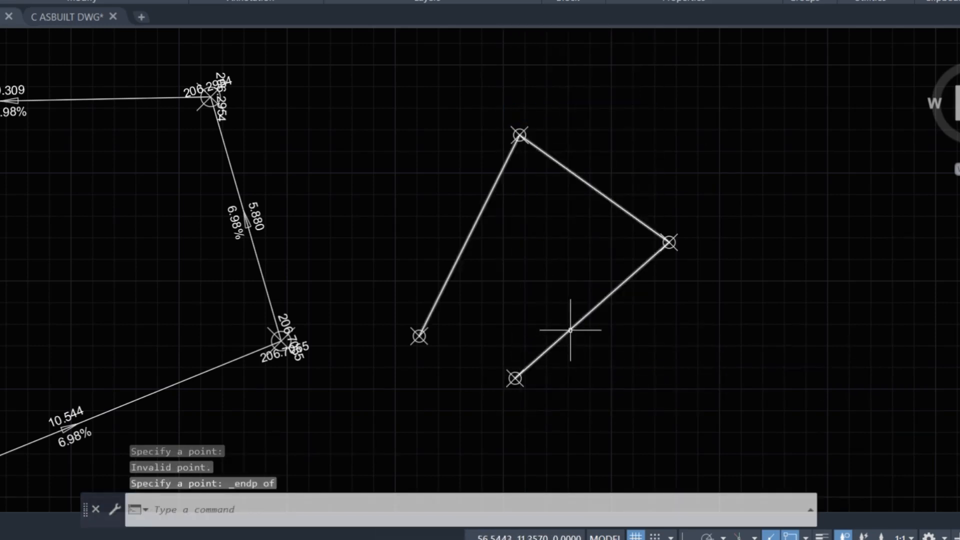
Label the first segment with the GRADE routine, using the points at its start and at the upper vertex.
{"action": "type", "text": "gra"}
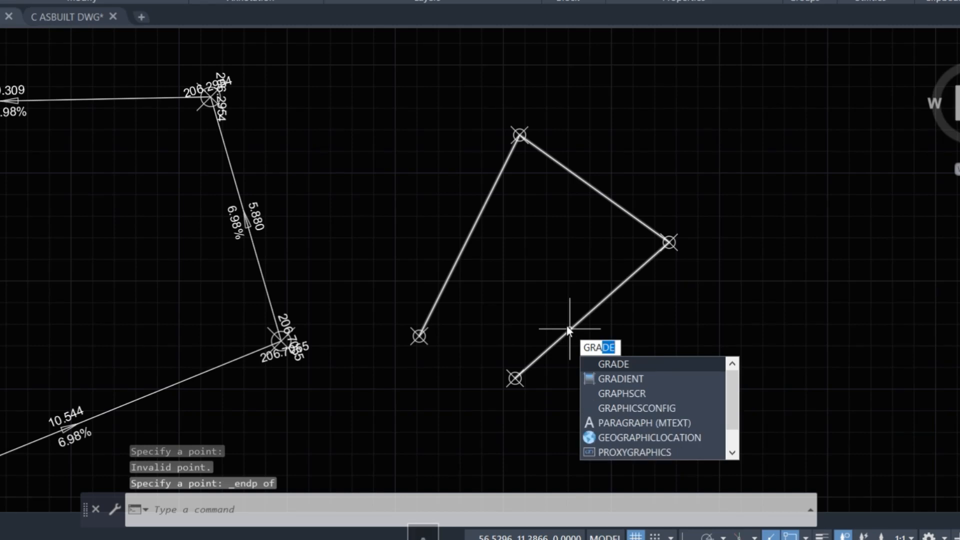
{"action": "key", "text": "Return"}
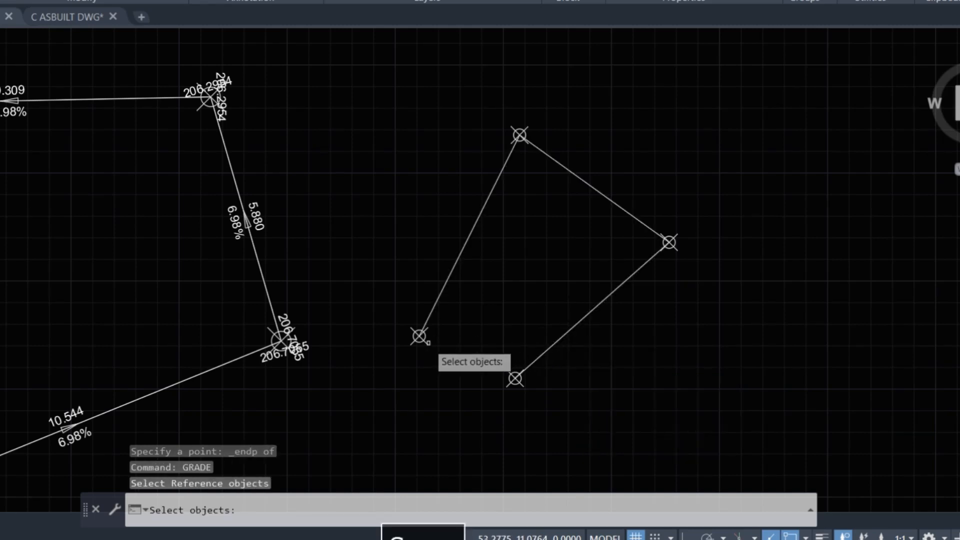
{"action": "left_click", "coordinate": [419, 336]}
{"action": "left_click", "coordinate": [519, 135]}
{"action": "key", "text": "Return"}
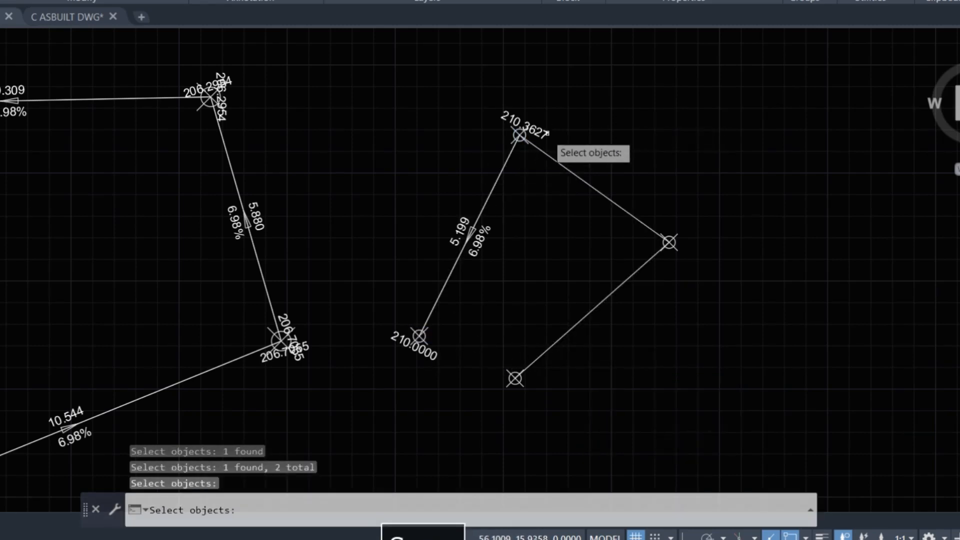
Repeat GRADE to label the second and third segments, using the points at both ends of each.
{"action": "key", "text": "Return"}
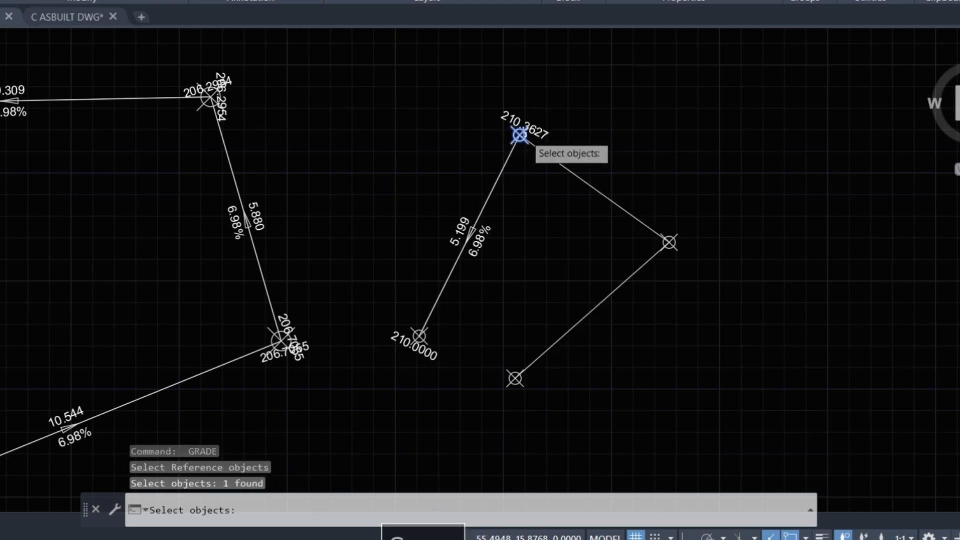
{"action": "key", "text": "Return"}
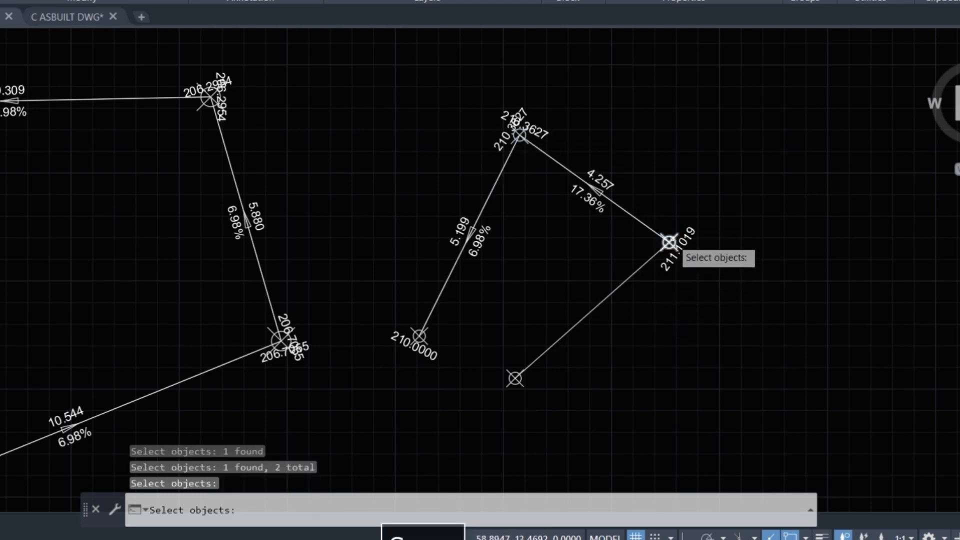
{"action": "key", "text": "Return"}
{"action": "key", "text": "Return"}
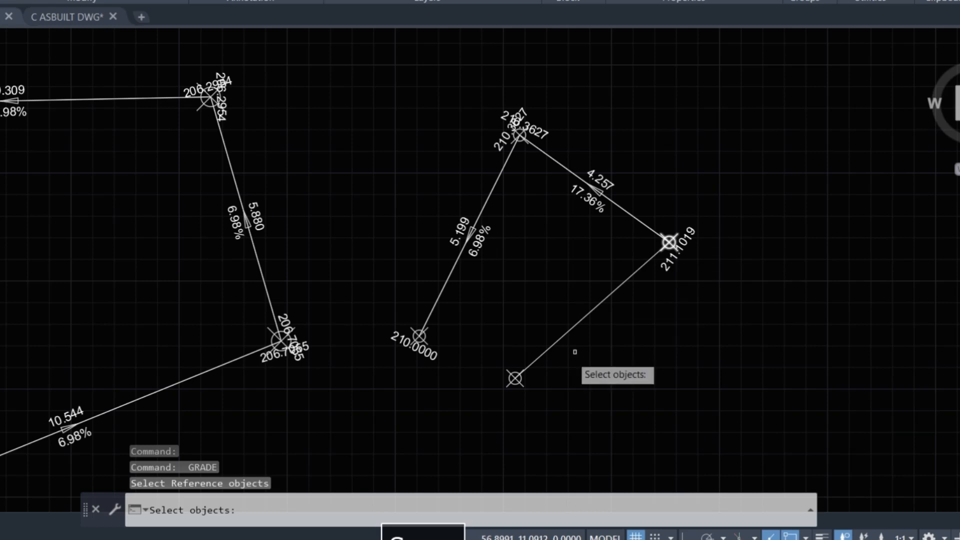
{"action": "left_click", "coordinate": [515, 378]}
{"action": "left_click", "coordinate": [668, 242]}
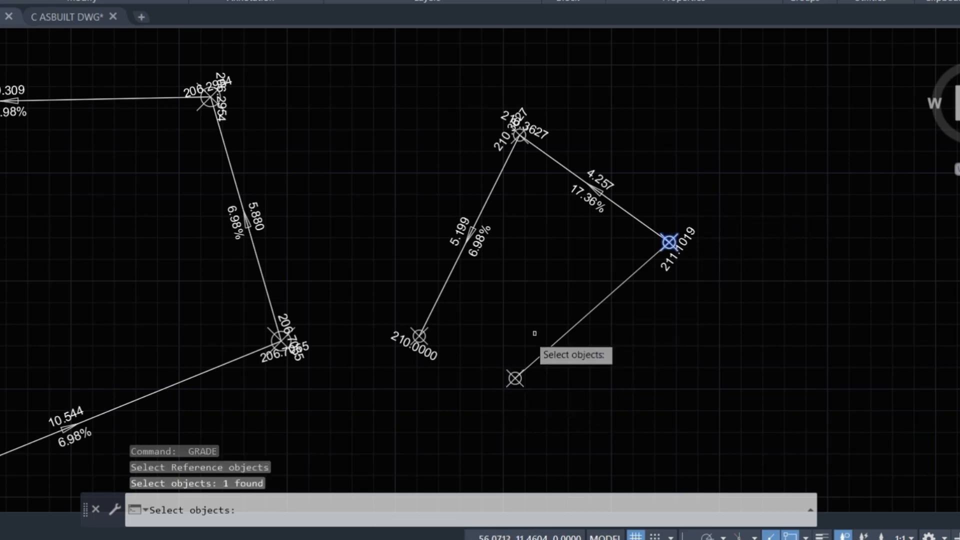
{"action": "left_click", "coordinate": [515, 379]}
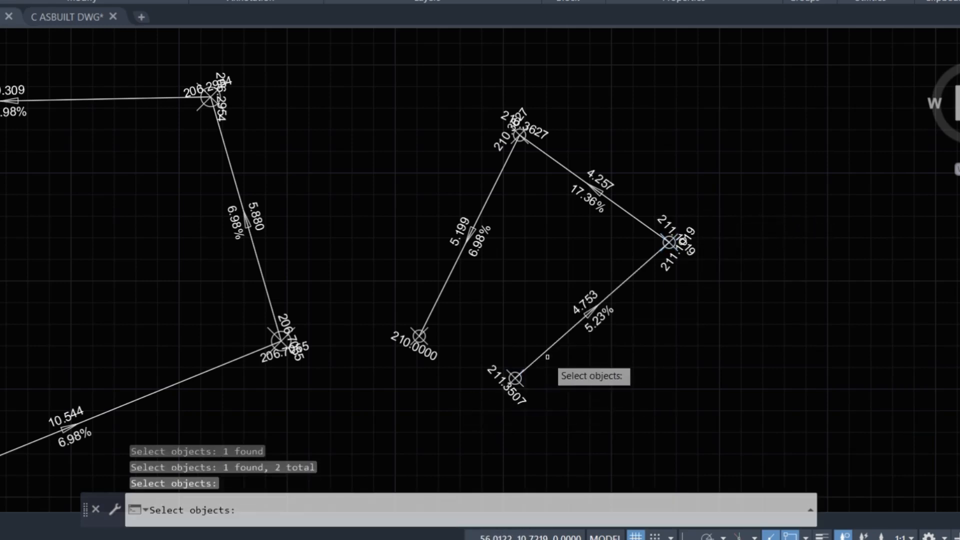
Examine the elevation, length and grade labels along the three segments of the newly labelled polyline.
{"action": "scroll", "coordinate": [545, 348], "scroll_direction": "up", "scroll_amount": 2}
{"action": "middle_click_drag", "start_coordinate": [548, 262], "coordinate": [520, 322]}
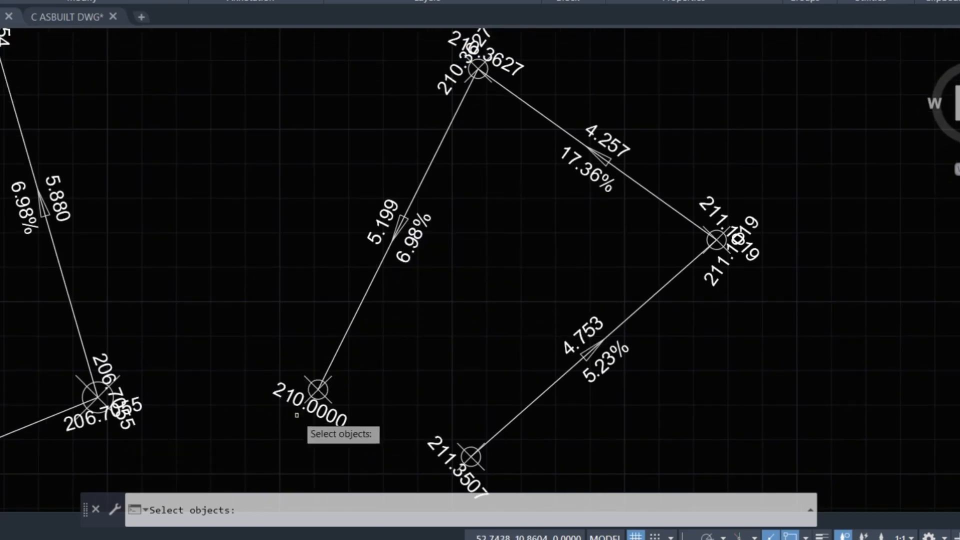
{"action": "middle_click_drag", "start_coordinate": [432, 320], "coordinate": [467, 302]}
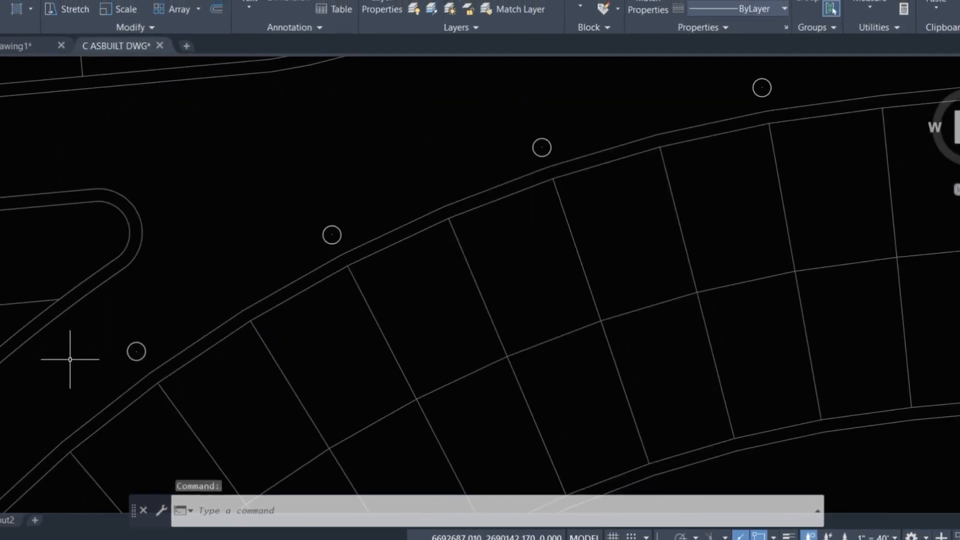
Check the Z position in the properties of the lowest circled point along the outer curved road edge, and deselect it.
{"action": "left_click", "coordinate": [172, 360]}
{"action": "right_click", "coordinate": [195, 342]}
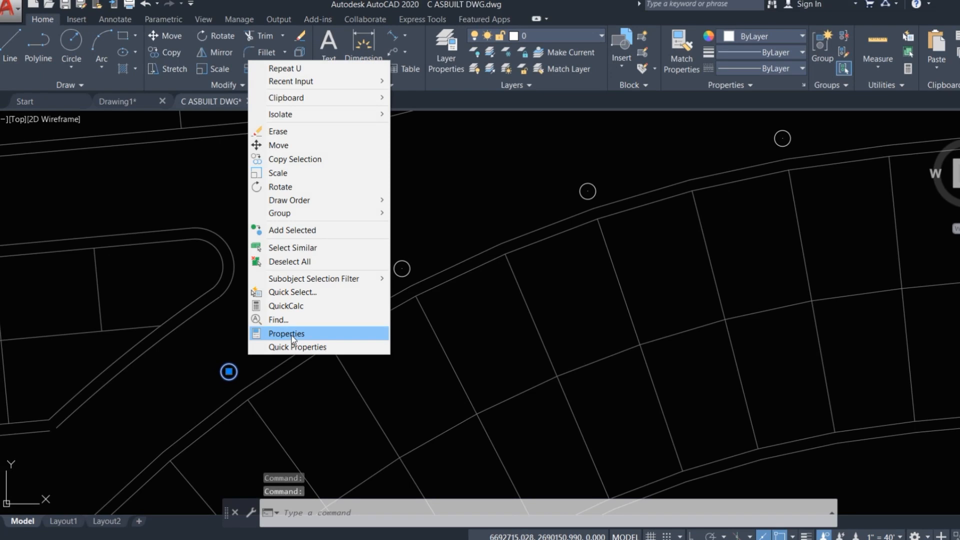
{"action": "left_click", "coordinate": [242, 319]}
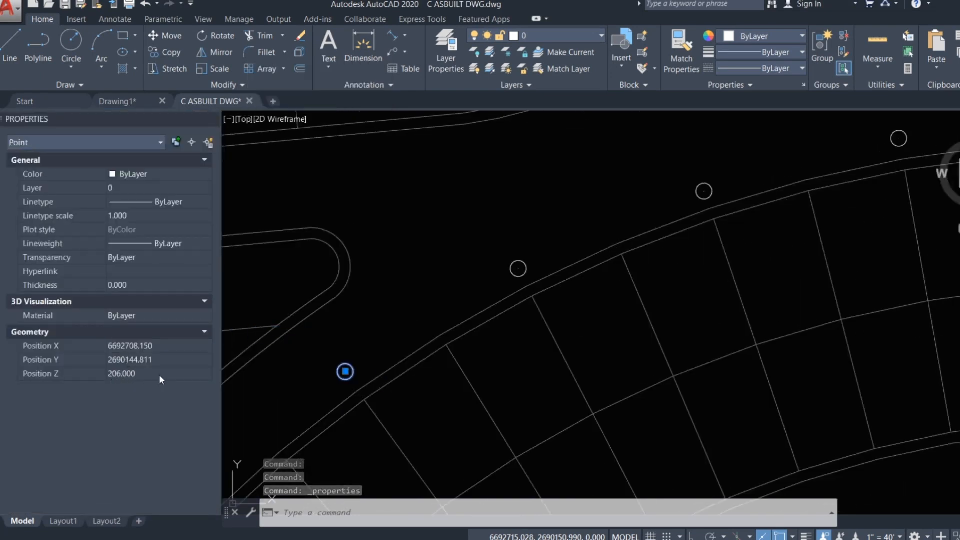
{"action": "key", "text": "Escape"}
{"action": "scroll", "coordinate": [452, 347], "scroll_direction": "down", "scroll_amount": 2}
{"action": "middle_click_drag", "start_coordinate": [527, 344], "coordinate": [507, 344]}
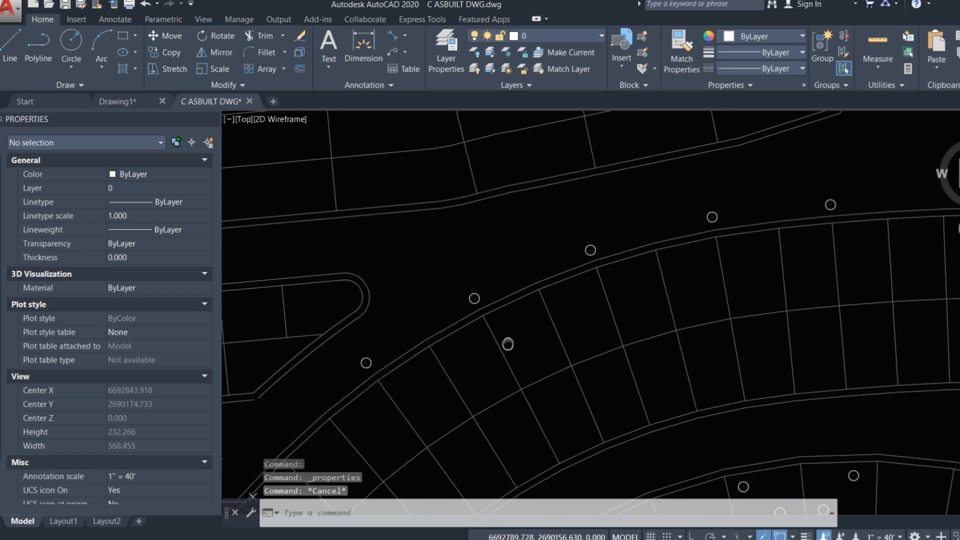
Run the GRADE routine to draw and label the segment between the lowest two circled points along the outer curved road edge.
{"action": "type", "text": "g"}
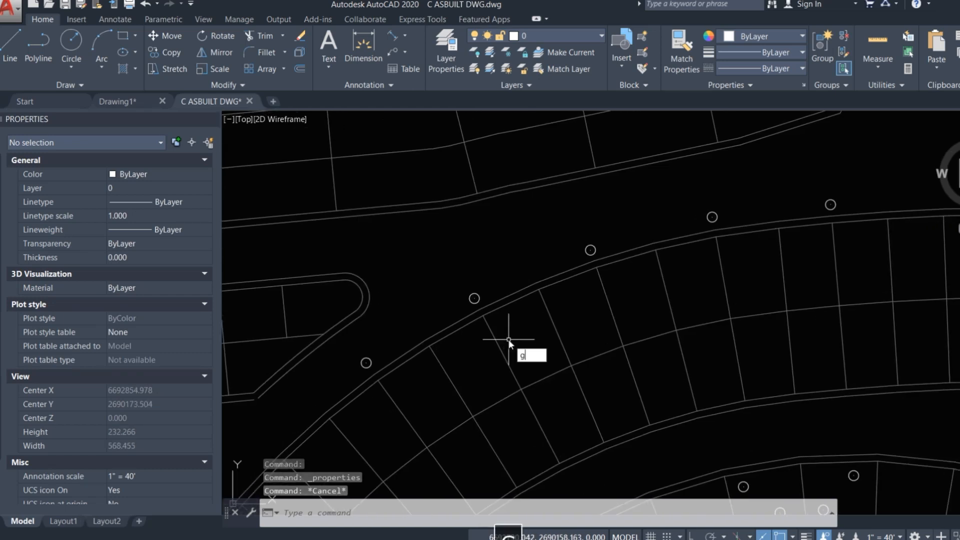
{"action": "type", "text": "rad"}
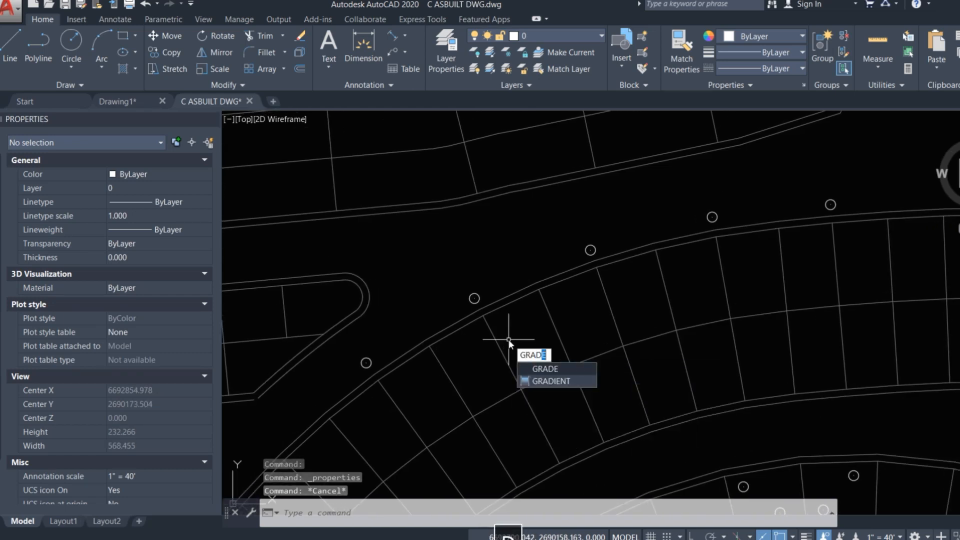
{"action": "type", "text": "e"}
{"action": "key", "text": "Return"}
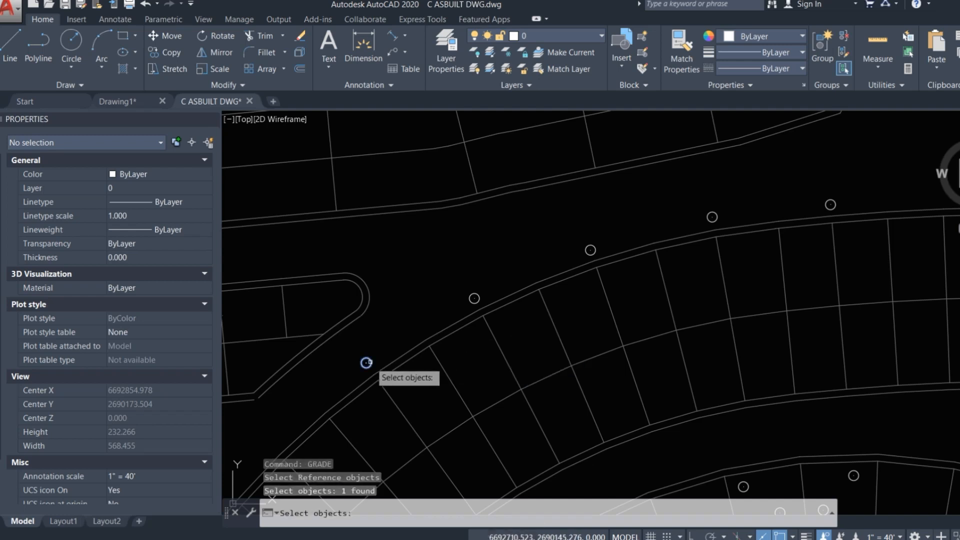
{"action": "key", "text": "Return"}
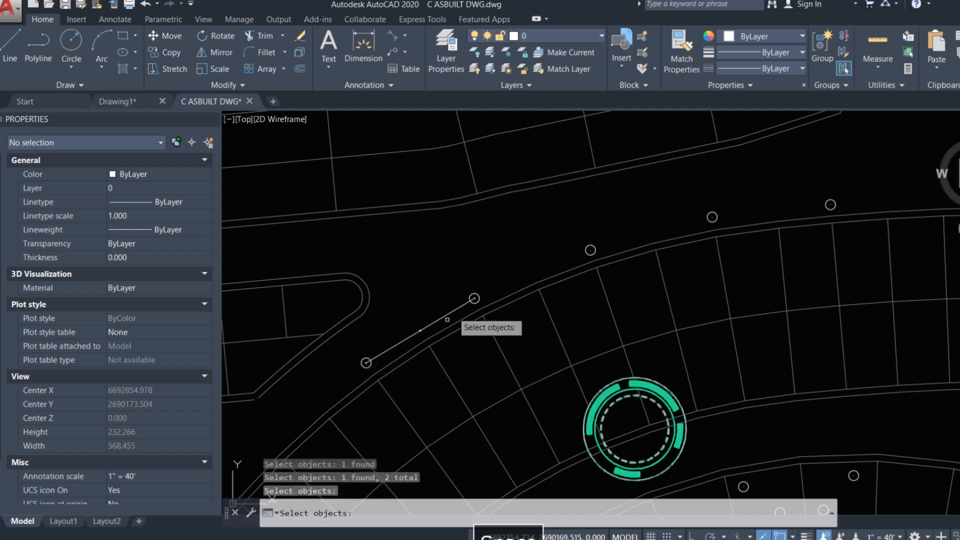
Continue GRADE to label the segment between the second and third circled points along the curve.
{"action": "left_click", "coordinate": [473, 295]}
{"action": "scroll", "coordinate": [414, 333], "scroll_direction": "up", "scroll_amount": 2}
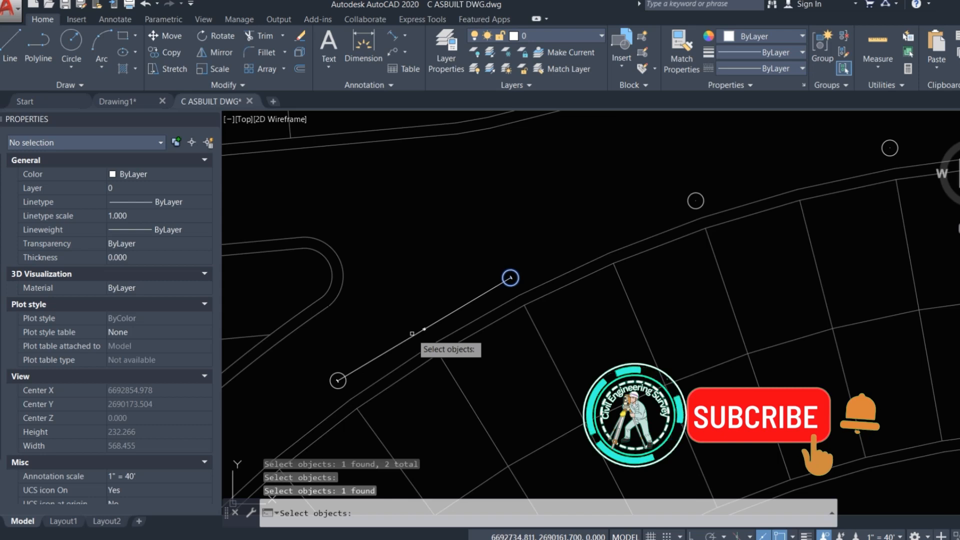
{"action": "left_click", "coordinate": [695, 201]}
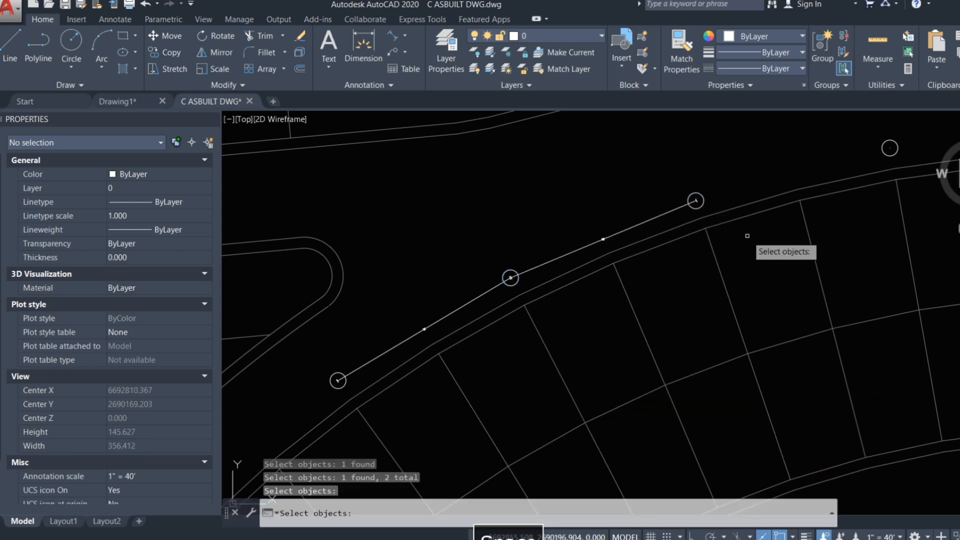
{"action": "key", "text": "Return"}
Repeat GRADE to label the segments from the third to the fourth and from the fourth to the fifth circled point.
{"action": "key", "text": "space"}
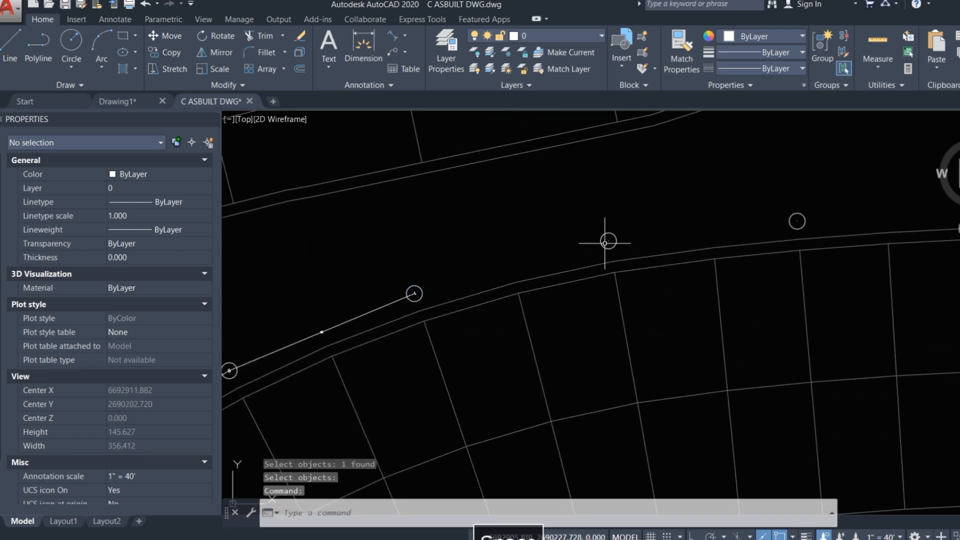
{"action": "key", "text": "space"}
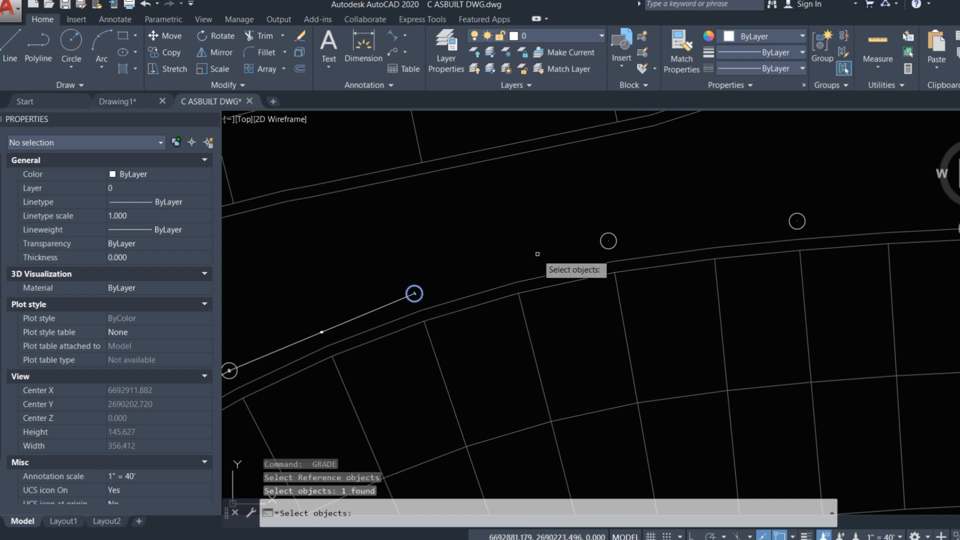
{"action": "key", "text": "space"}
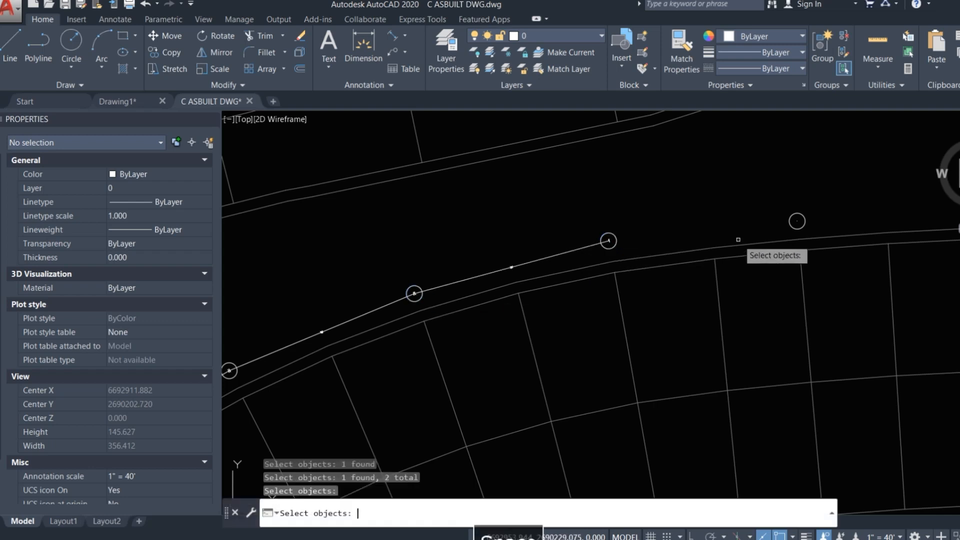
{"action": "left_click", "coordinate": [614, 237]}
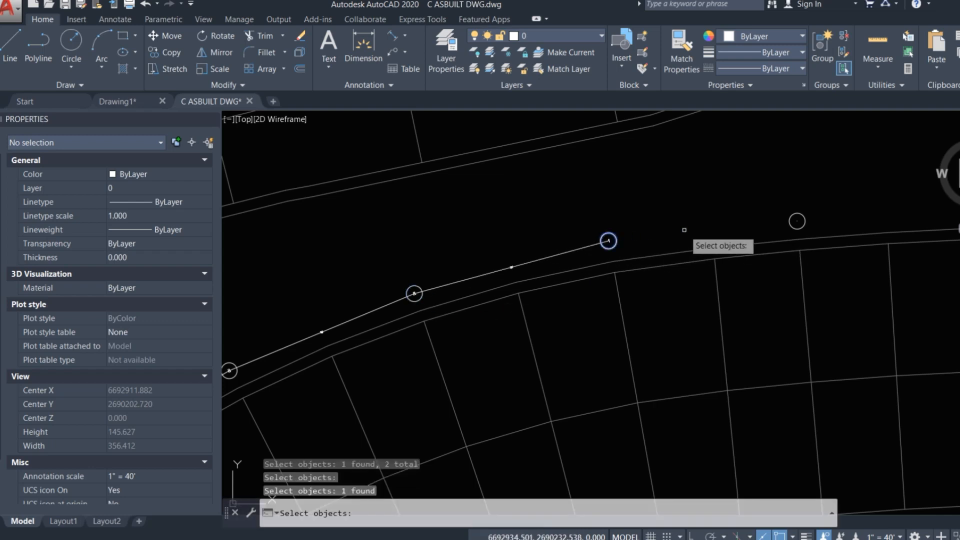
{"action": "left_click", "coordinate": [797, 221]}
{"action": "key", "text": "space"}
Exit GRADE, check the Z position in the properties of the fourth circled point, and deselect it.
{"action": "scroll", "coordinate": [625, 240], "scroll_direction": "up", "scroll_amount": 8}
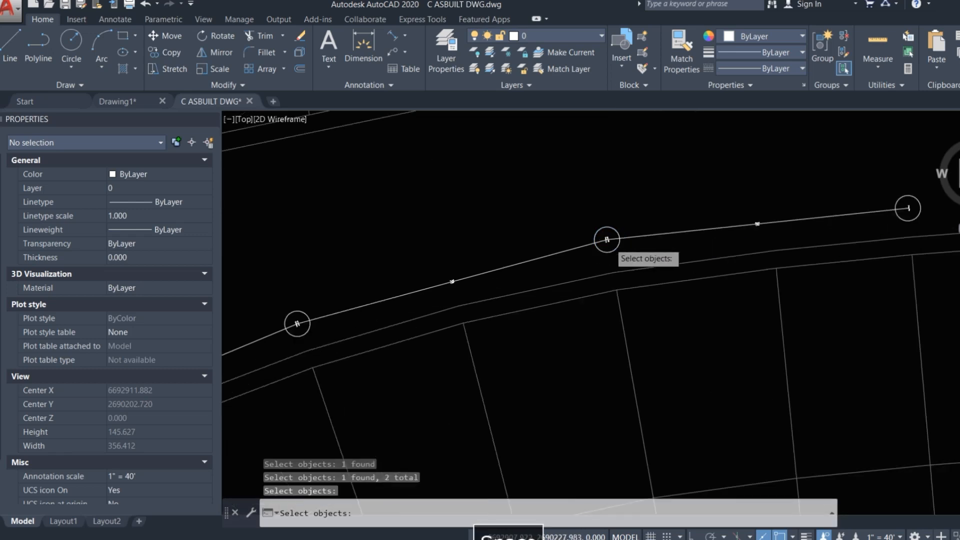
{"action": "scroll", "coordinate": [569, 233], "scroll_direction": "up", "scroll_amount": 6}
{"action": "scroll", "coordinate": [646, 235], "scroll_direction": "down", "scroll_amount": 7}
{"action": "scroll", "coordinate": [620, 240], "scroll_direction": "up", "scroll_amount": 3}
{"action": "key", "text": "Escape"}
{"action": "left_click", "coordinate": [738, 269]}
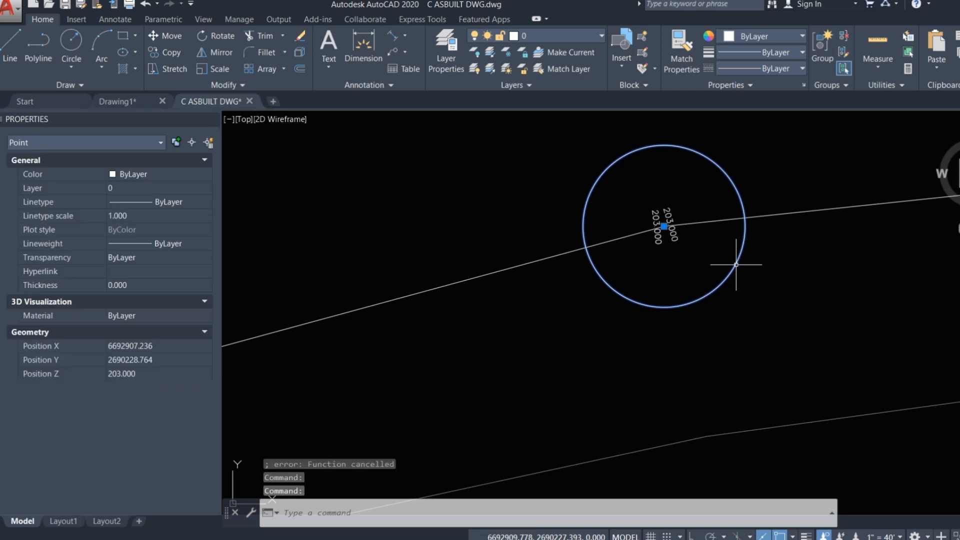
{"action": "right_click", "coordinate": [738, 269]}
{"action": "left_click", "coordinate": [778, 525]}
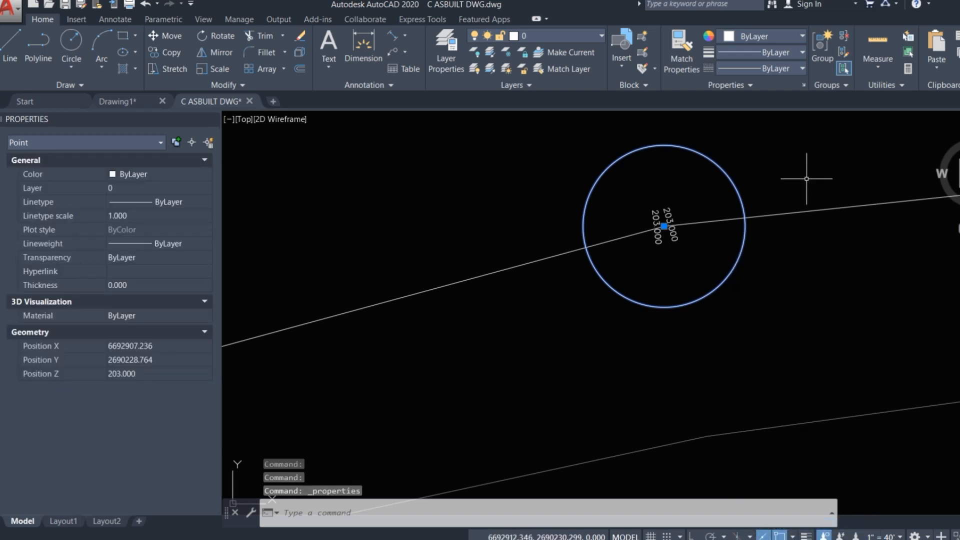
{"action": "key", "text": "Escape"}
Examine the elevation label at the fifth circled point and the length and grade label on the last segment.
{"action": "scroll", "coordinate": [622, 325], "scroll_direction": "down", "scroll_amount": 5}
{"action": "middle_click_drag", "start_coordinate": [805, 312], "coordinate": [423, 300]}
{"action": "scroll", "coordinate": [690, 257], "scroll_direction": "up", "scroll_amount": 6}
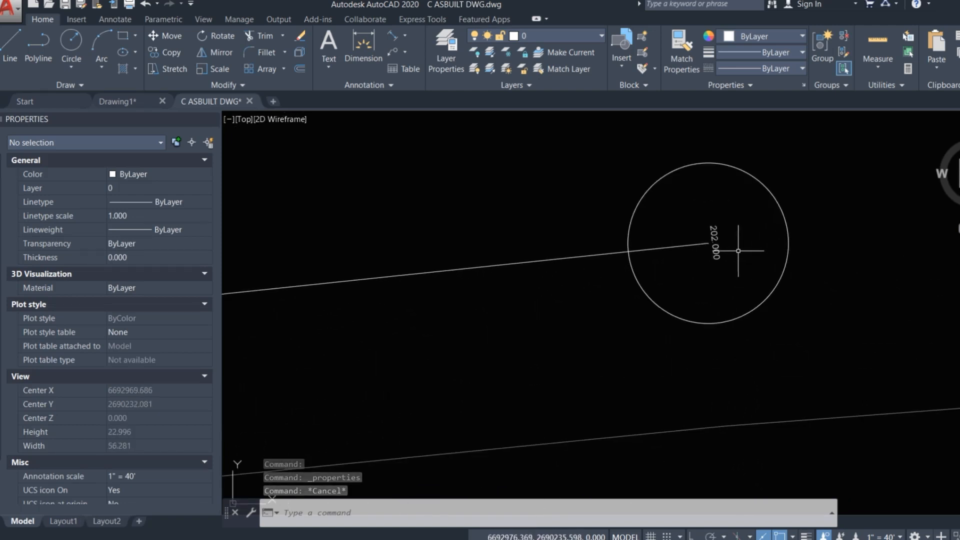
{"action": "scroll", "coordinate": [737, 250], "scroll_direction": "down", "scroll_amount": 6}
{"action": "scroll", "coordinate": [787, 293], "scroll_direction": "up", "scroll_amount": 5}
{"action": "scroll", "coordinate": [781, 302], "scroll_direction": "down", "scroll_amount": 3}
{"action": "scroll", "coordinate": [521, 326], "scroll_direction": "up", "scroll_amount": 4}
{"action": "scroll", "coordinate": [629, 315], "scroll_direction": "up", "scroll_amount": 2}
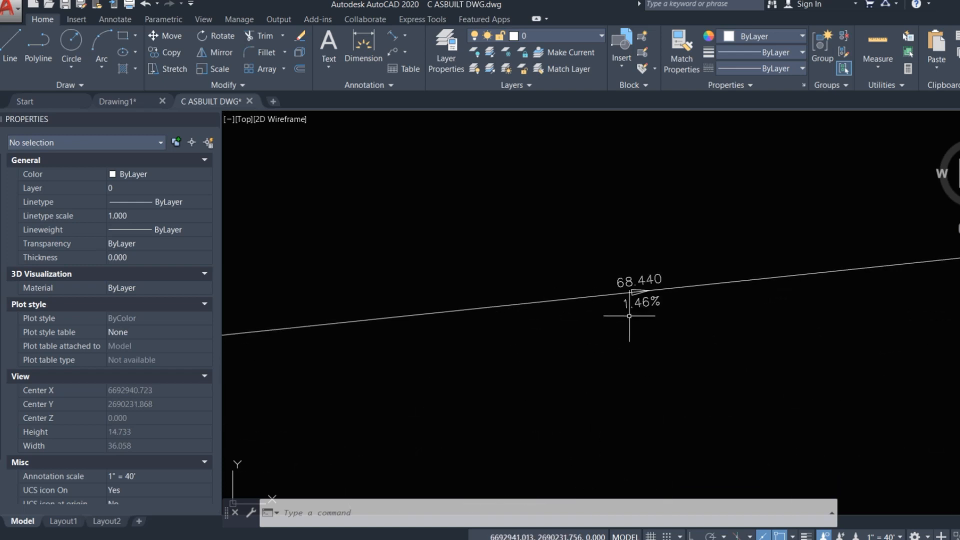
{"action": "scroll", "coordinate": [642, 291], "scroll_direction": "down", "scroll_amount": 5}
{"action": "scroll", "coordinate": [619, 309], "scroll_direction": "up", "scroll_amount": 2}
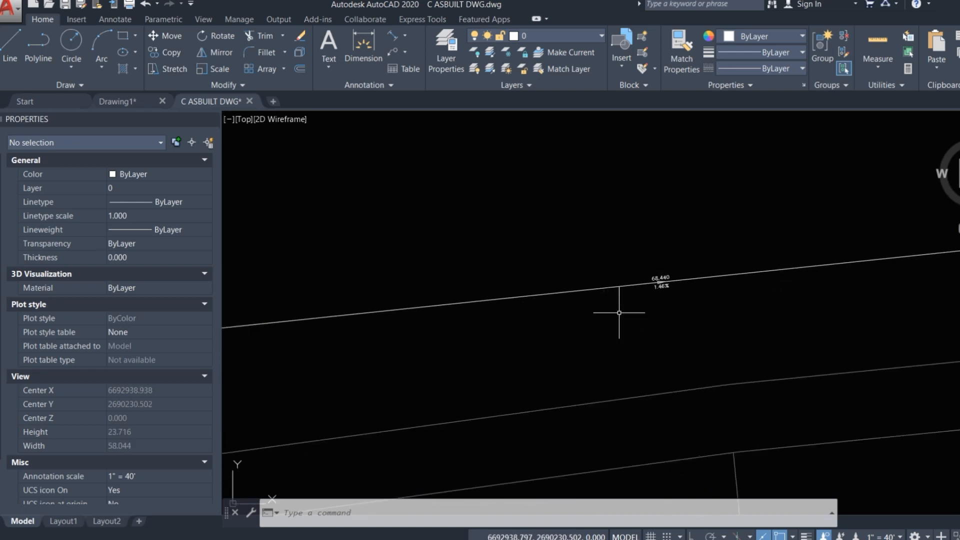
{"action": "scroll", "coordinate": [638, 293], "scroll_direction": "up", "scroll_amount": 3}
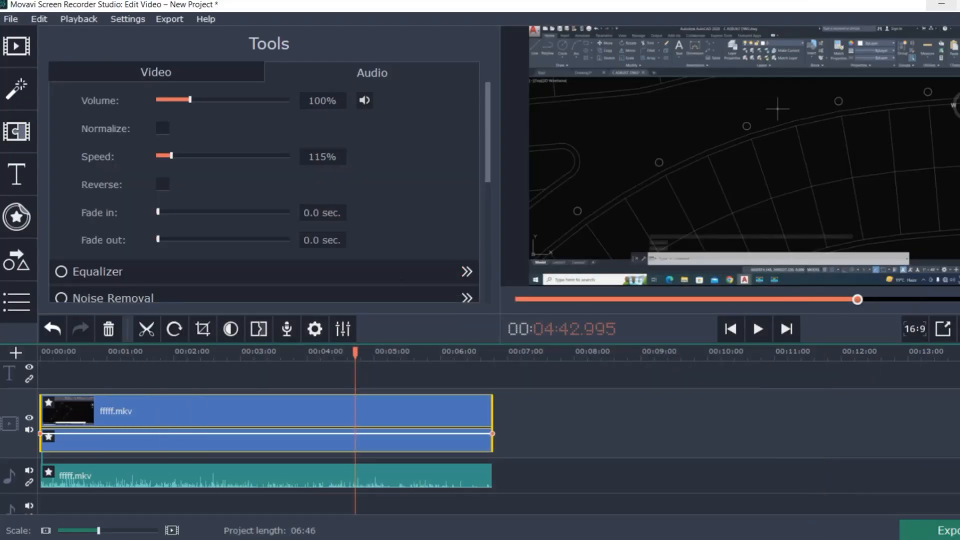
Minimize the video editor and File Explorer windows, and switch back to the C ASBUILT DWG drawing in AutoCAD.
{"action": "left_click", "coordinate": [948, 4]}
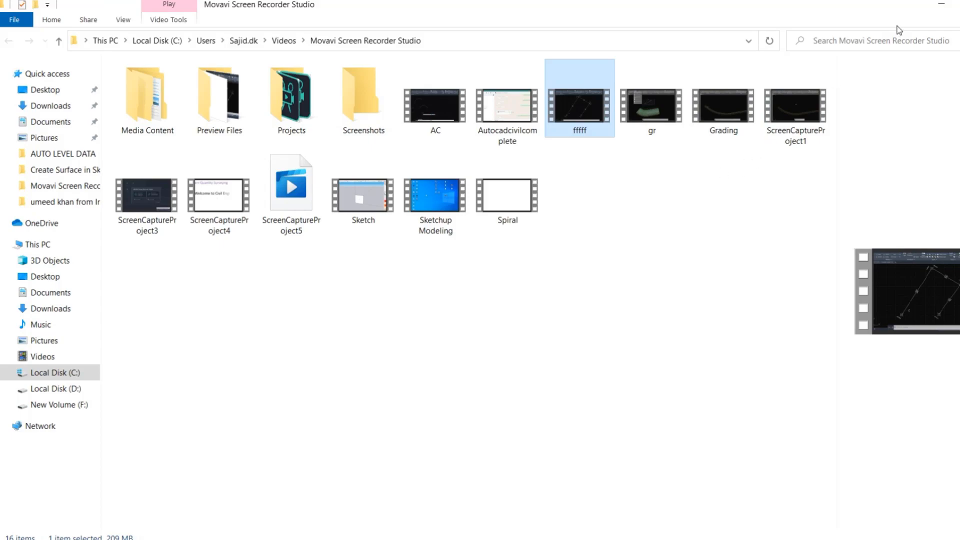
{"action": "left_click", "coordinate": [938, 7]}
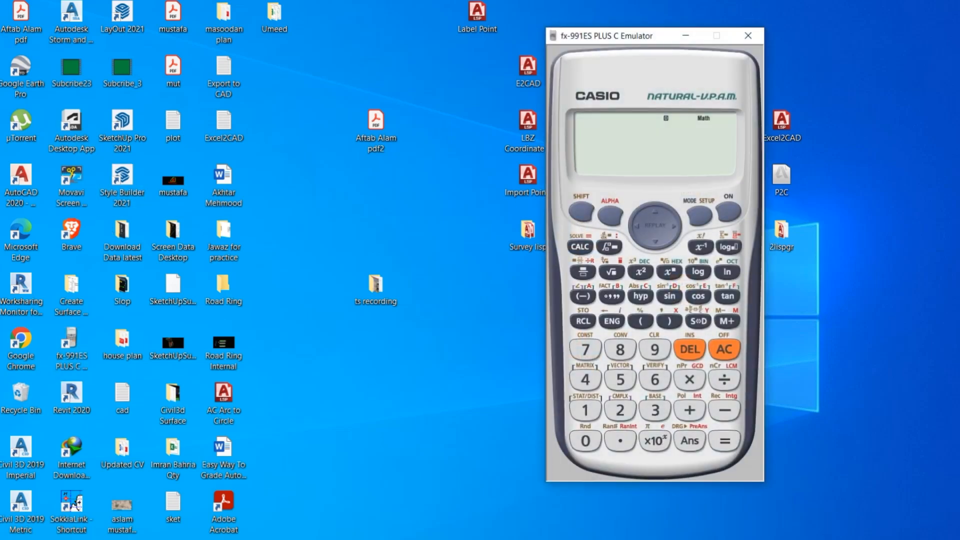
{"action": "left_click", "coordinate": [475, 539]}
{"action": "left_click", "coordinate": [424, 504]}
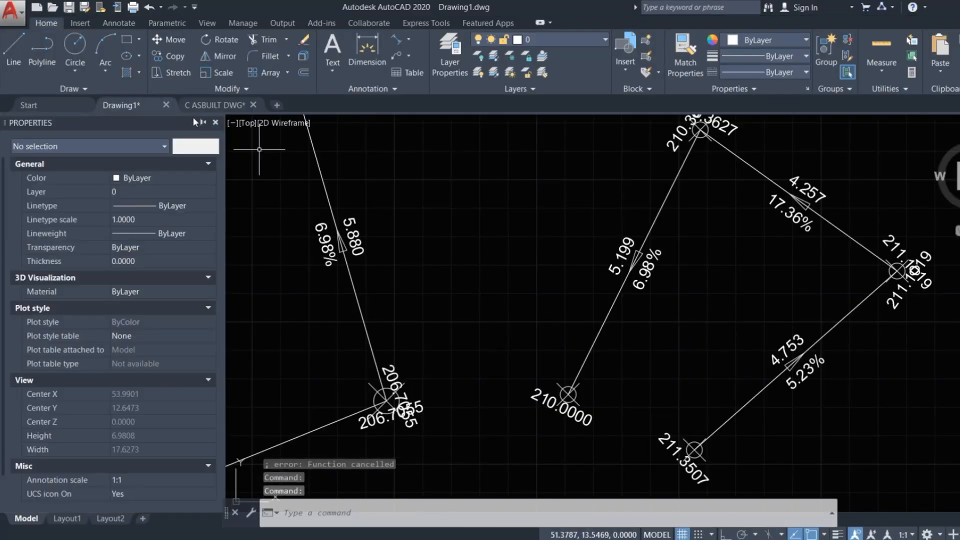
{"action": "left_click", "coordinate": [217, 105]}
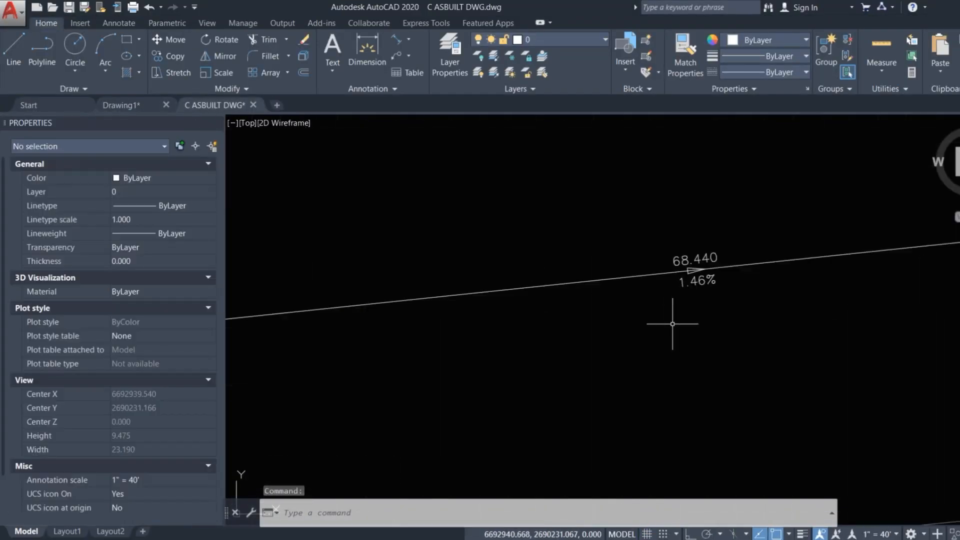
Review the last segment's length and grade label and the elevation labels at its starting point.
{"action": "middle_click_drag", "start_coordinate": [673, 324], "coordinate": [559, 336]}
{"action": "scroll", "coordinate": [556, 307], "scroll_direction": "up", "scroll_amount": 4}
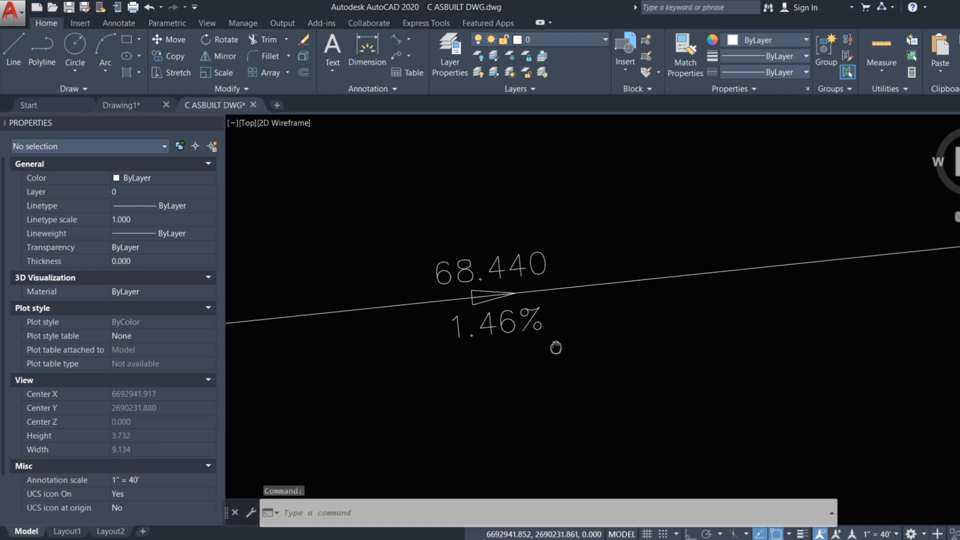
{"action": "scroll", "coordinate": [488, 351], "scroll_direction": "down", "scroll_amount": 5}
{"action": "scroll", "coordinate": [703, 332], "scroll_direction": "up", "scroll_amount": 4}
{"action": "scroll", "coordinate": [737, 253], "scroll_direction": "down", "scroll_amount": 6}
{"action": "scroll", "coordinate": [288, 305], "scroll_direction": "up", "scroll_amount": 3}
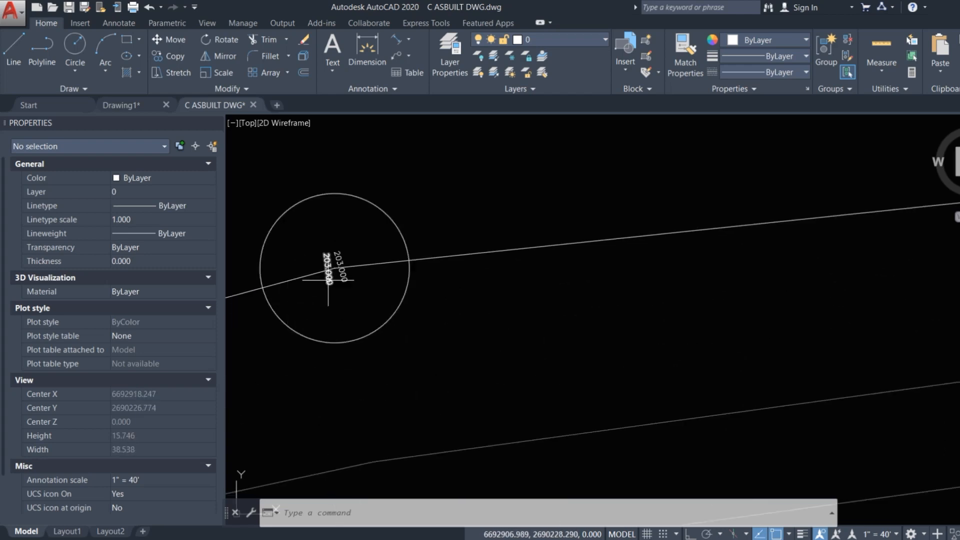
{"action": "scroll", "coordinate": [328, 280], "scroll_direction": "down", "scroll_amount": 3}
{"action": "scroll", "coordinate": [543, 257], "scroll_direction": "up", "scroll_amount": 4}
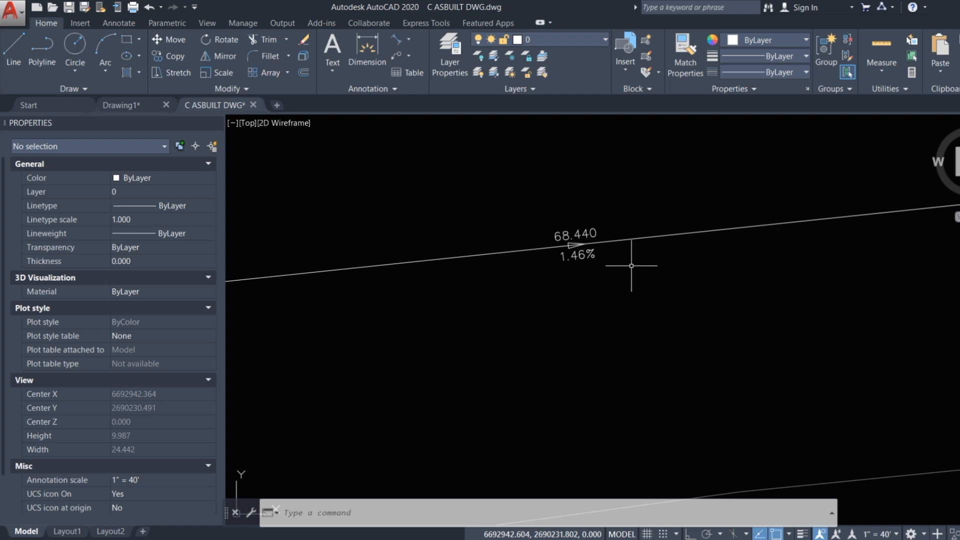
Switch to the fx-991ES PLUS C Emulator and compute the elevation difference 203-202.
{"action": "left_click", "coordinate": [631, 539]}
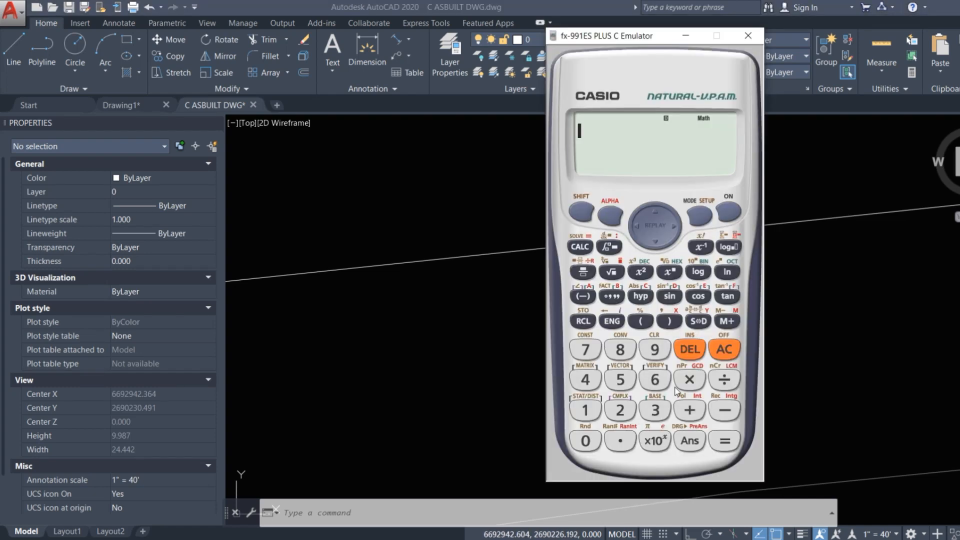
{"action": "left_click", "coordinate": [656, 415]}
{"action": "left_click", "coordinate": [724, 414]}
{"action": "left_click", "coordinate": [587, 440]}
{"action": "left_click", "coordinate": [620, 410]}
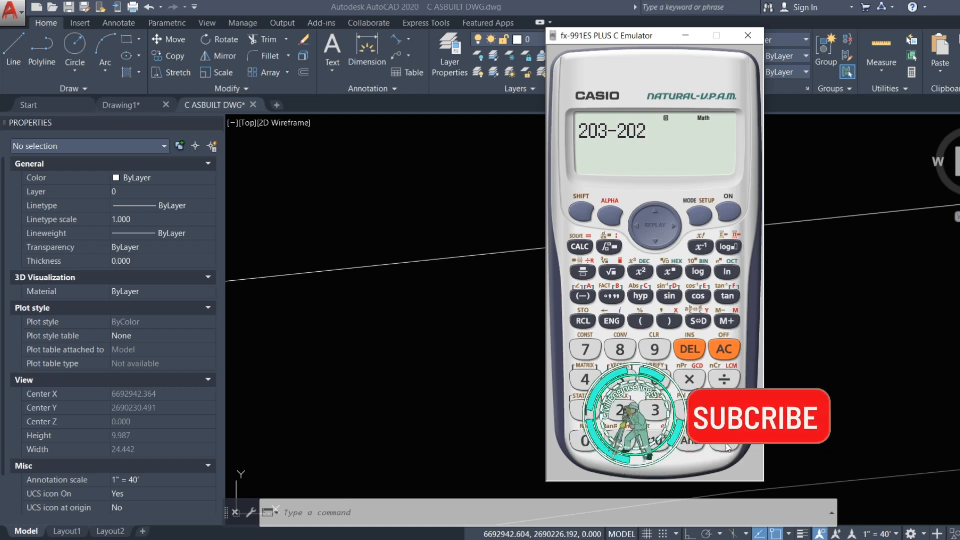
{"action": "left_click", "coordinate": [725, 441]}
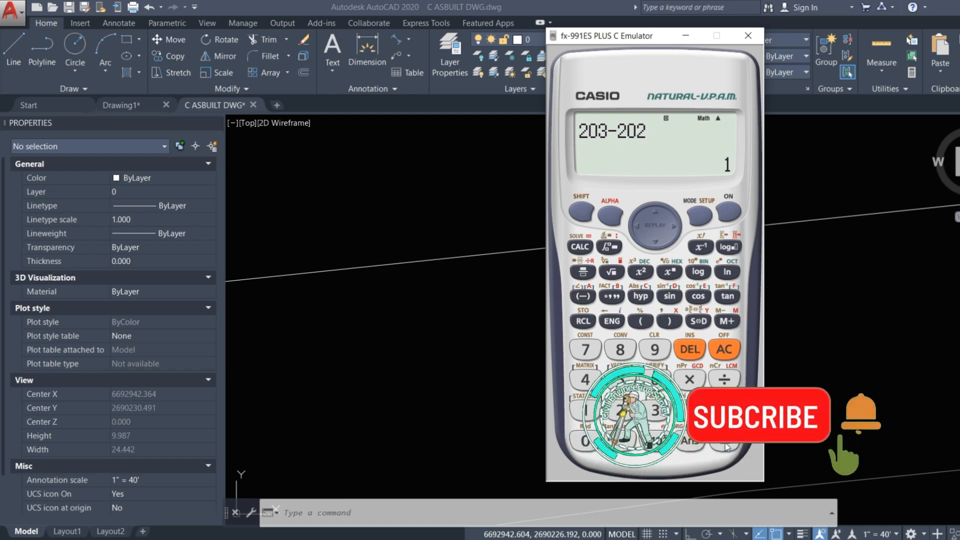
Divide the elevation difference by the segment length 68.44, showing a decimal result, with the calculator moved clear of the grade label.
{"action": "left_click", "coordinate": [725, 380]}
{"action": "mouse_move", "coordinate": [631, 50]}
{"action": "left_mouse_down"}
{"action": "mouse_move", "coordinate": [426, 96]}
{"action": "mouse_move", "coordinate": [345, 65]}
{"action": "left_mouse_up"}
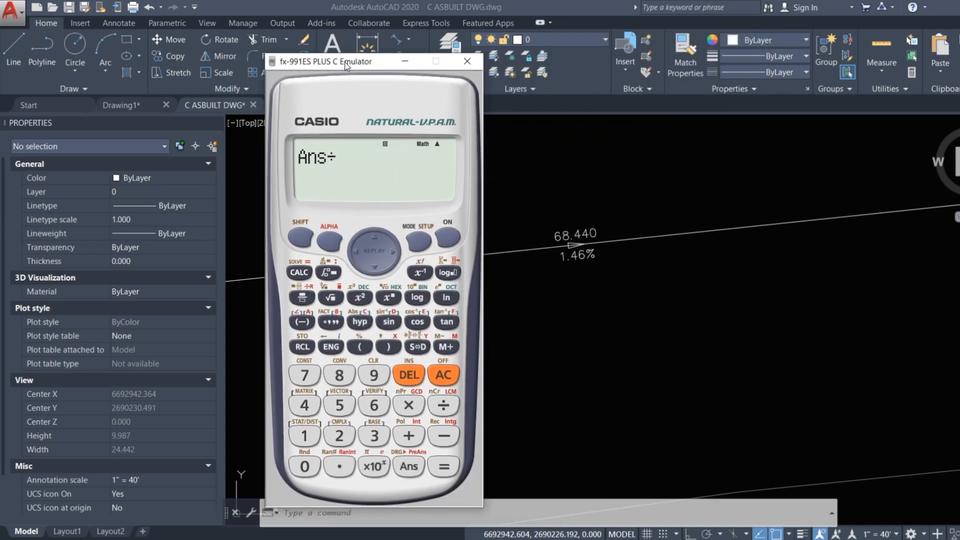
{"action": "left_click", "coordinate": [375, 407]}
{"action": "left_click", "coordinate": [339, 376]}
{"action": "left_click", "coordinate": [339, 466]}
{"action": "left_click", "coordinate": [304, 405]}
{"action": "left_click", "coordinate": [304, 405]}
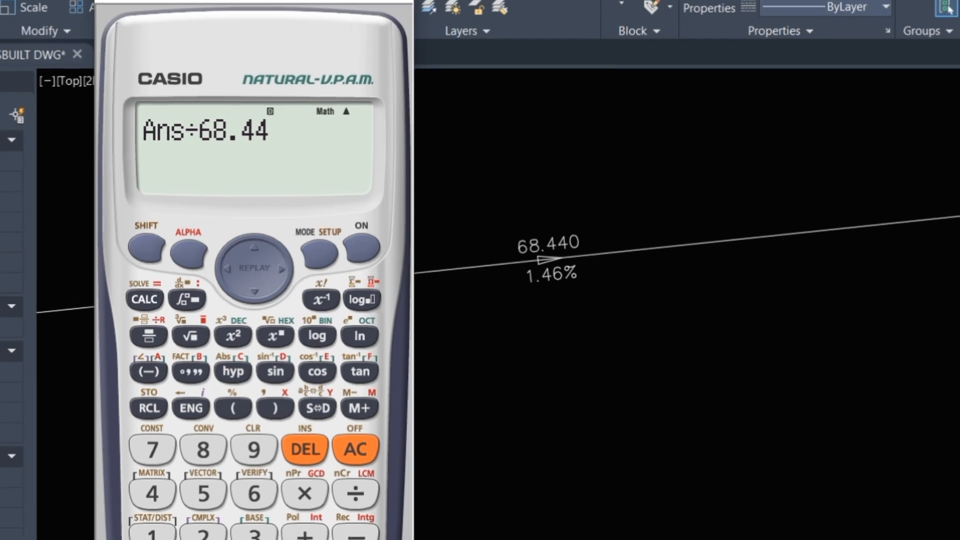
{"action": "key", "text": "Return"}
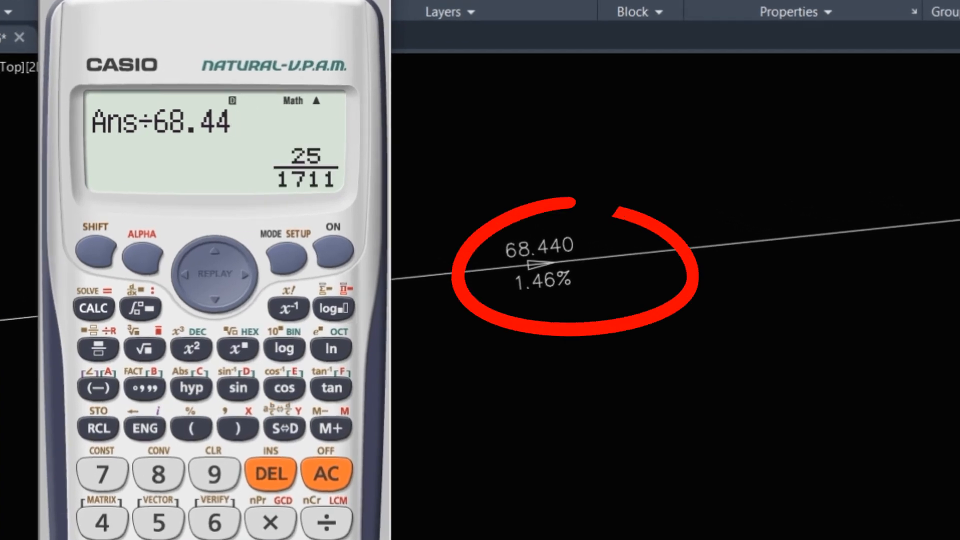
{"action": "left_click", "coordinate": [286, 432]}
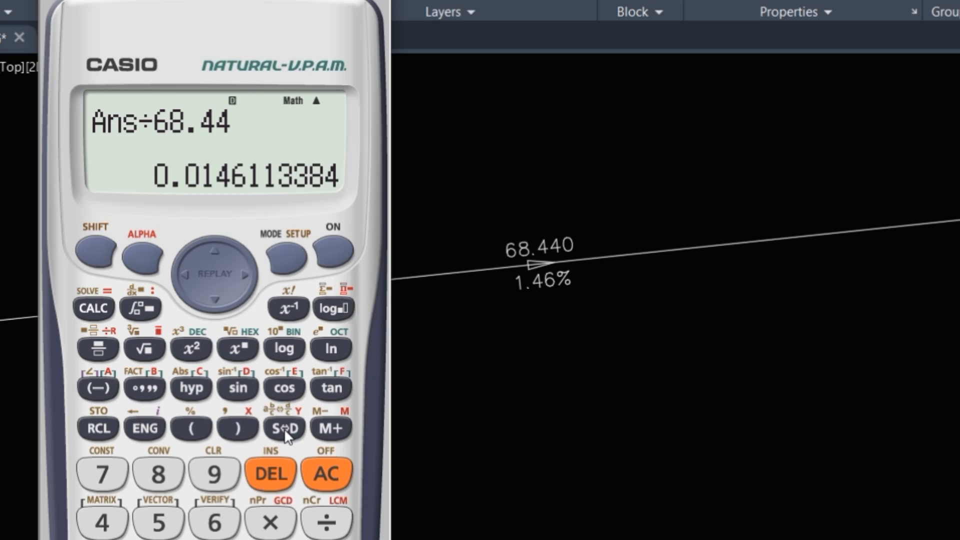
Multiply the answer by 100 to get the grade percentage and show it as a decimal.
{"action": "left_click", "coordinate": [271, 523]}
{"action": "type", "text": "100"}
{"action": "key", "text": "Return"}
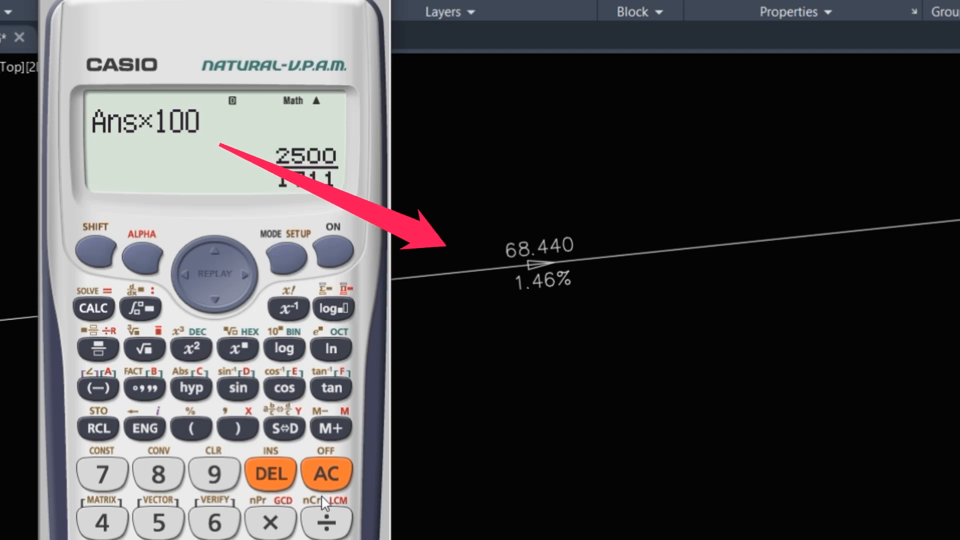
{"action": "left_click", "coordinate": [286, 427]}
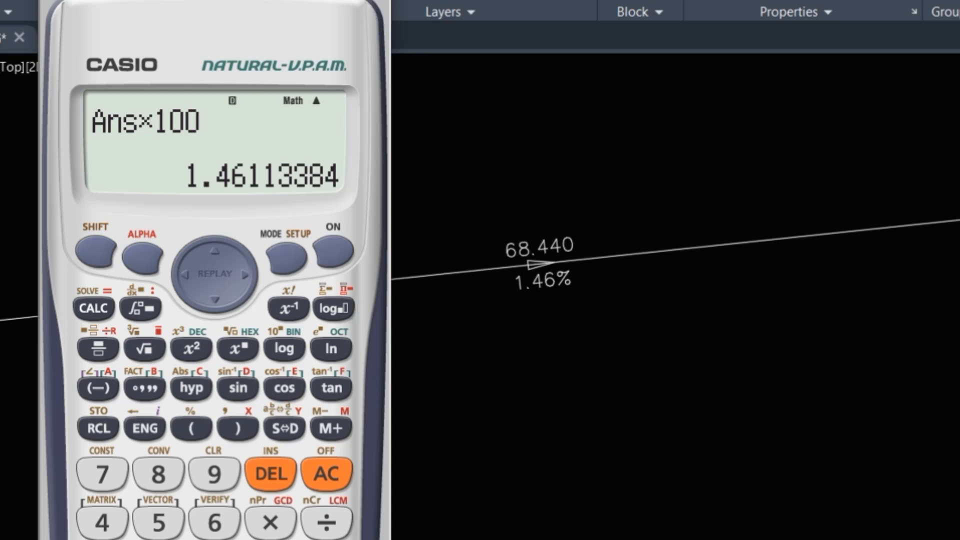
Return to the drawing and examine the elevation labels along the graded line from its first to its last circled point.
{"action": "scroll", "coordinate": [649, 337], "scroll_direction": "down", "scroll_amount": 5}
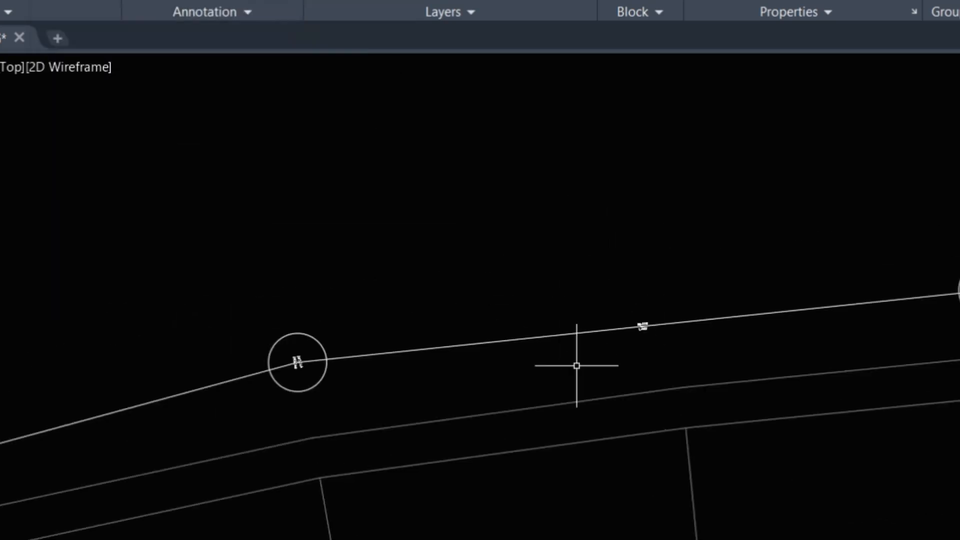
{"action": "scroll", "coordinate": [266, 381], "scroll_direction": "up", "scroll_amount": 4}
{"action": "middle_click_drag", "start_coordinate": [291, 381], "coordinate": [675, 360]}
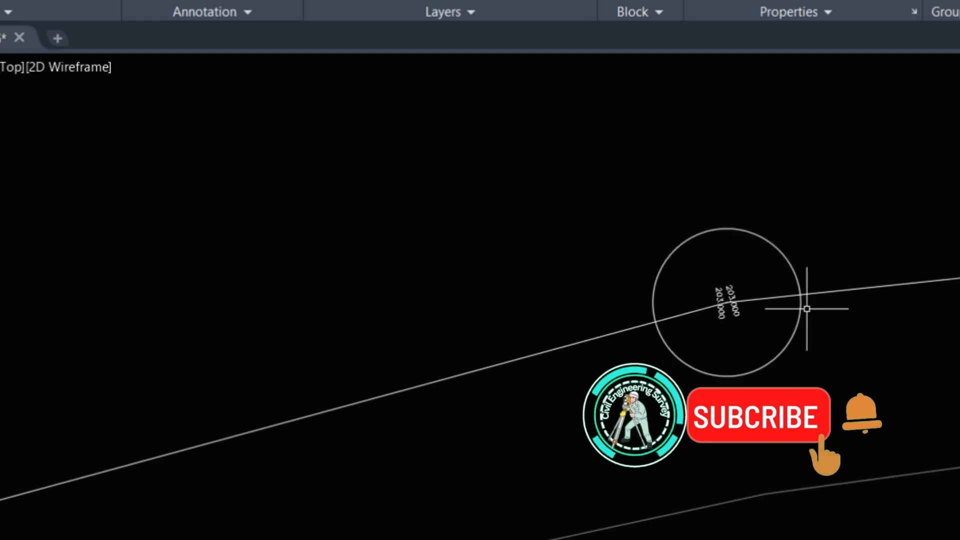
{"action": "scroll", "coordinate": [407, 435], "scroll_direction": "down", "scroll_amount": 4}
{"action": "scroll", "coordinate": [235, 500], "scroll_direction": "up", "scroll_amount": 3}
{"action": "scroll", "coordinate": [265, 446], "scroll_direction": "up", "scroll_amount": 2}
{"action": "scroll", "coordinate": [181, 479], "scroll_direction": "up", "scroll_amount": 3}
{"action": "middle_click_drag", "start_coordinate": [668, 403], "coordinate": [580, 422]}
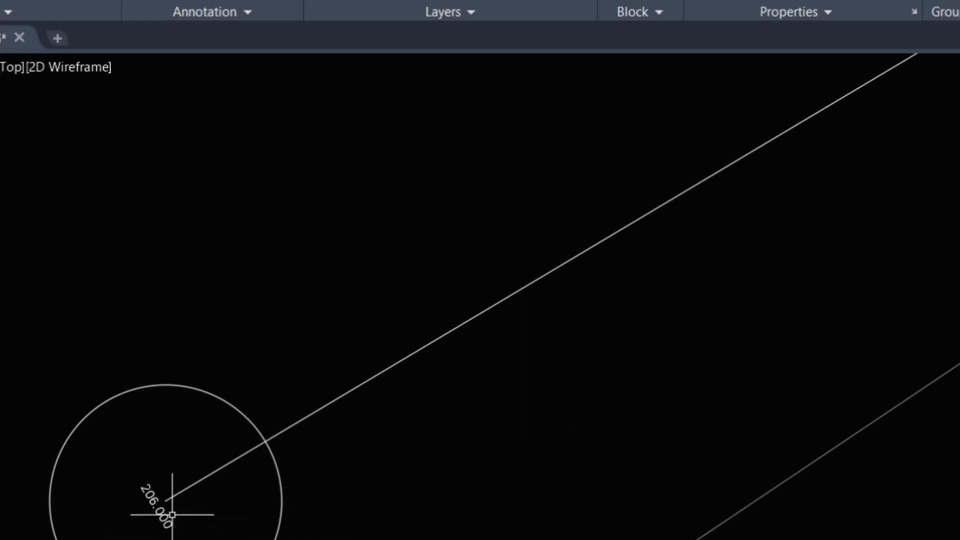
{"action": "scroll", "coordinate": [202, 494], "scroll_direction": "down", "scroll_amount": 3}
{"action": "scroll", "coordinate": [202, 493], "scroll_direction": "down", "scroll_amount": 1}
{"action": "middle_click_drag", "start_coordinate": [794, 347], "coordinate": [215, 539]}
{"action": "middle_click_drag", "start_coordinate": [740, 338], "coordinate": [148, 507]}
{"action": "scroll", "coordinate": [610, 360], "scroll_direction": "up", "scroll_amount": 3}
{"action": "middle_click_drag", "start_coordinate": [789, 285], "coordinate": [617, 347]}
{"action": "scroll", "coordinate": [662, 270], "scroll_direction": "up", "scroll_amount": 2}
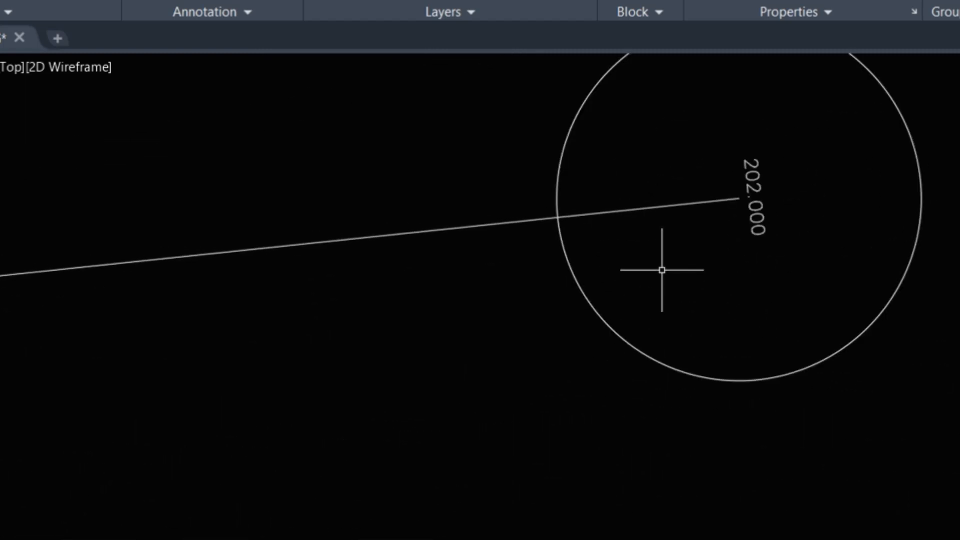
{"action": "middle_click_drag", "start_coordinate": [662, 270], "coordinate": [629, 337]}
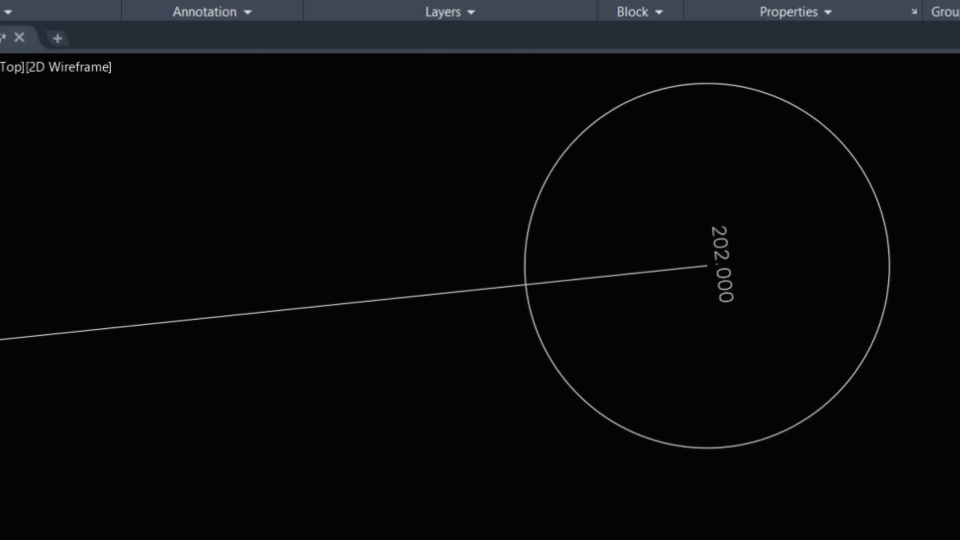